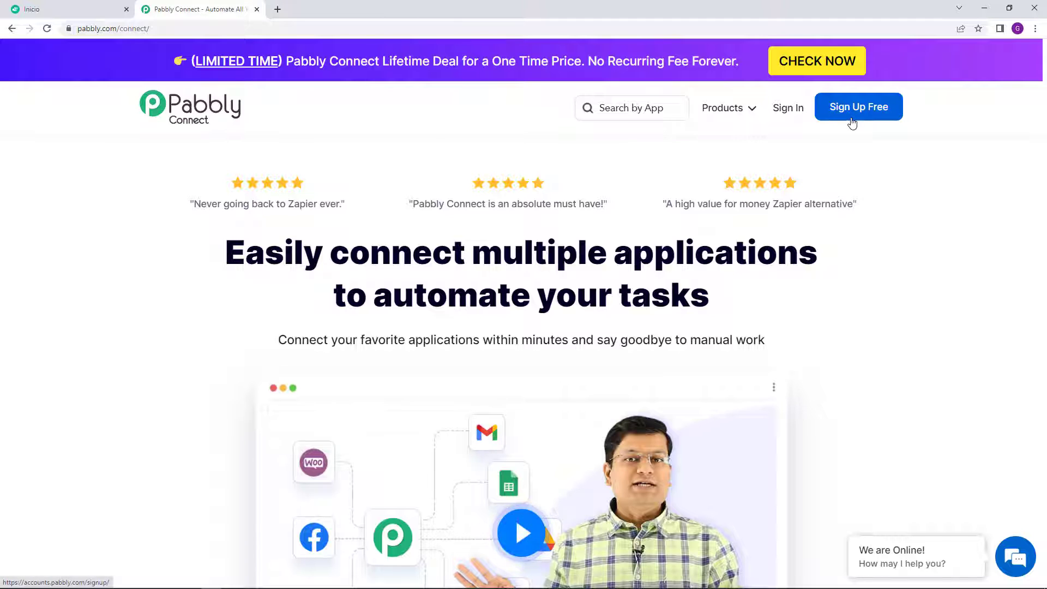
Step: Sign in to the Pabbly account and open Pabbly Connect from the apps list
left_click(788, 112)
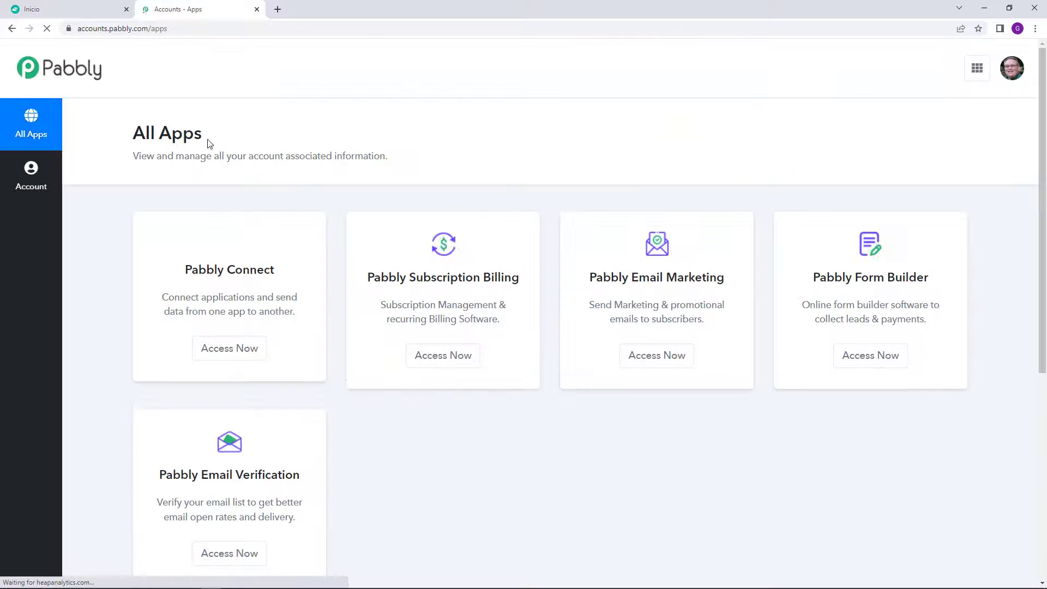
left_click_drag(132, 134, 207, 140)
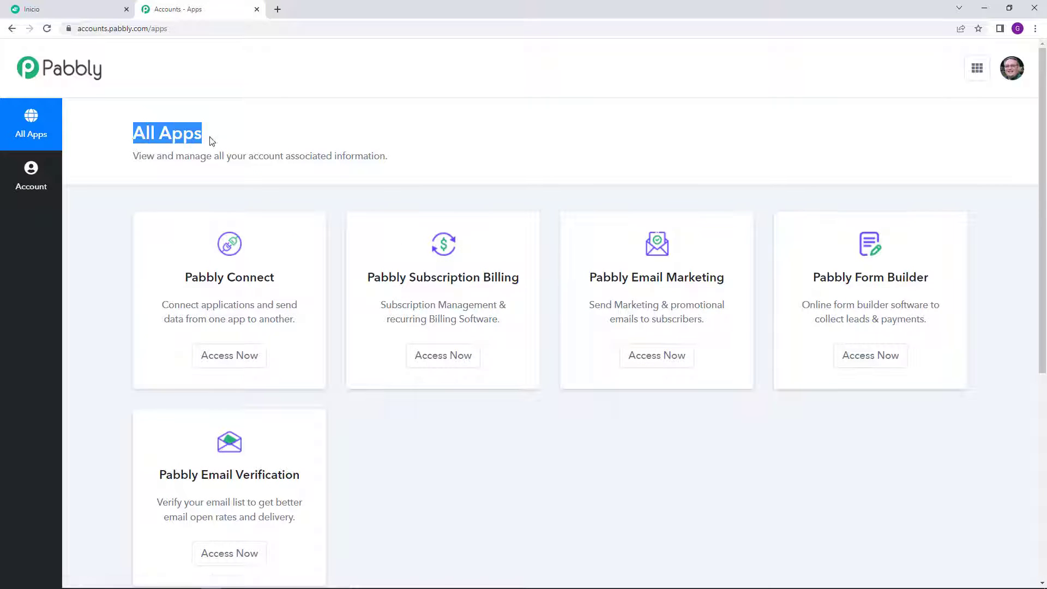
left_click(252, 349)
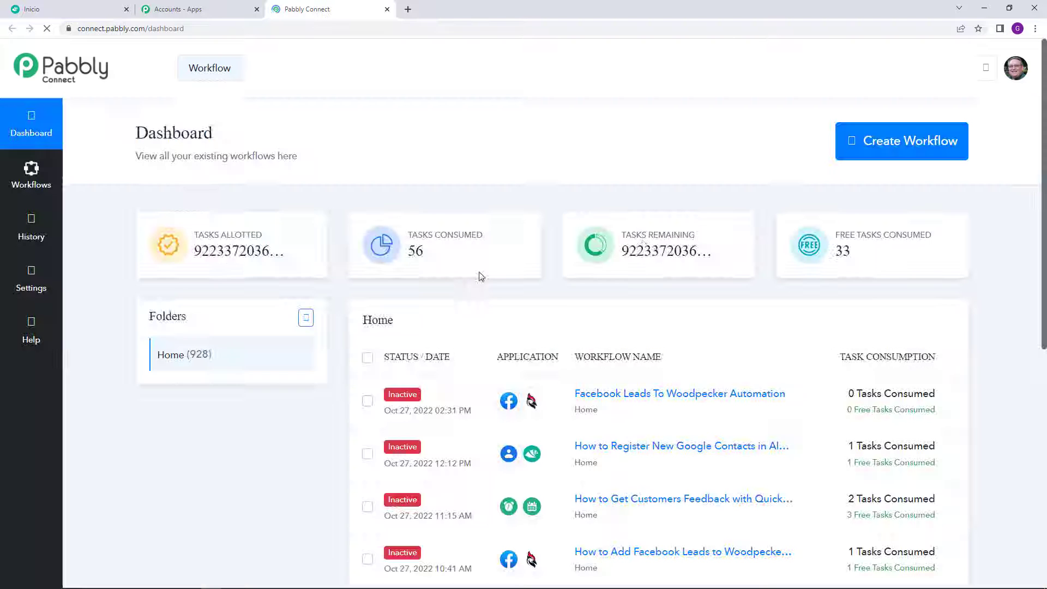
Step: Create a new workflow named 'Google Contacts To Alegra Automation'
left_click(871, 141)
left_click(430, 323)
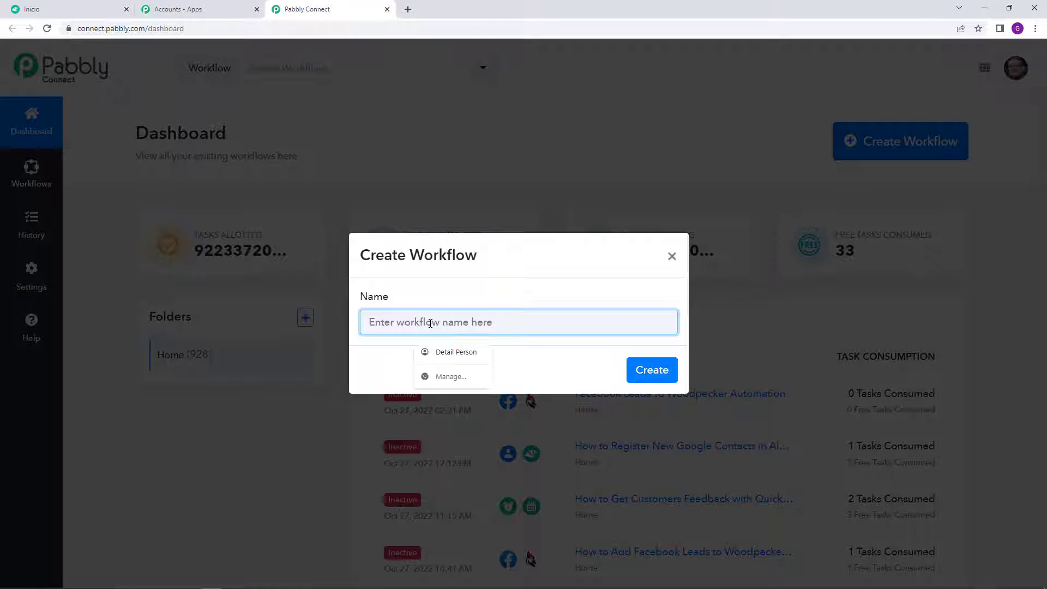
type("G")
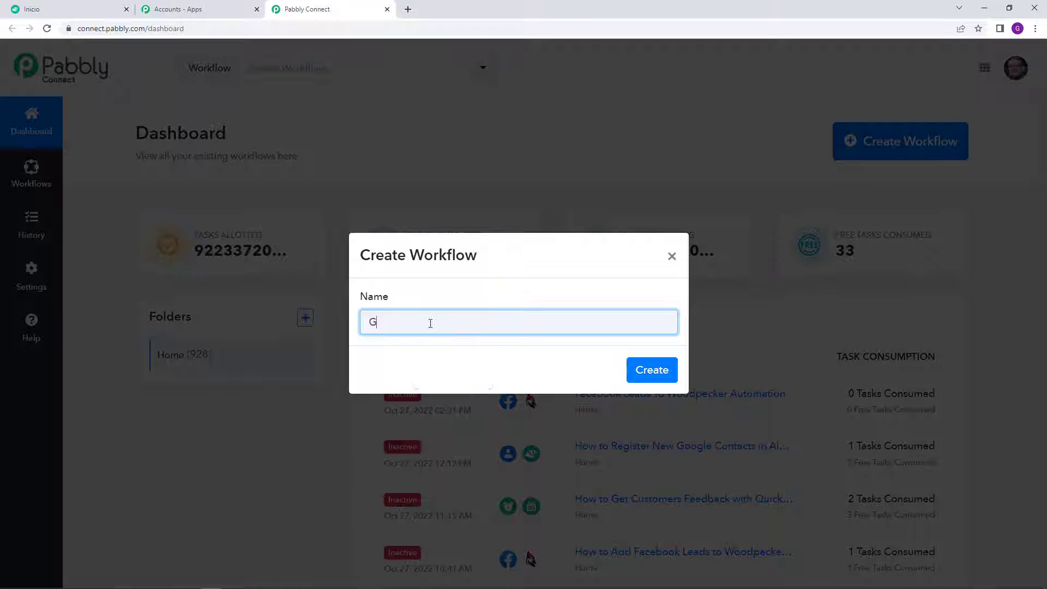
type("oogle Contacts To Alegra Automation")
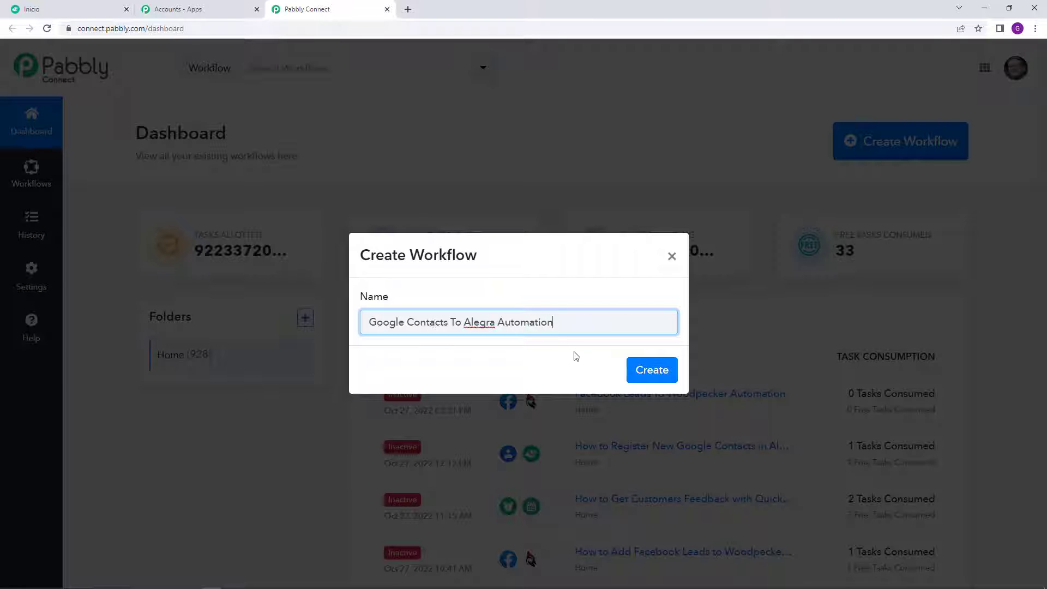
left_click(649, 369)
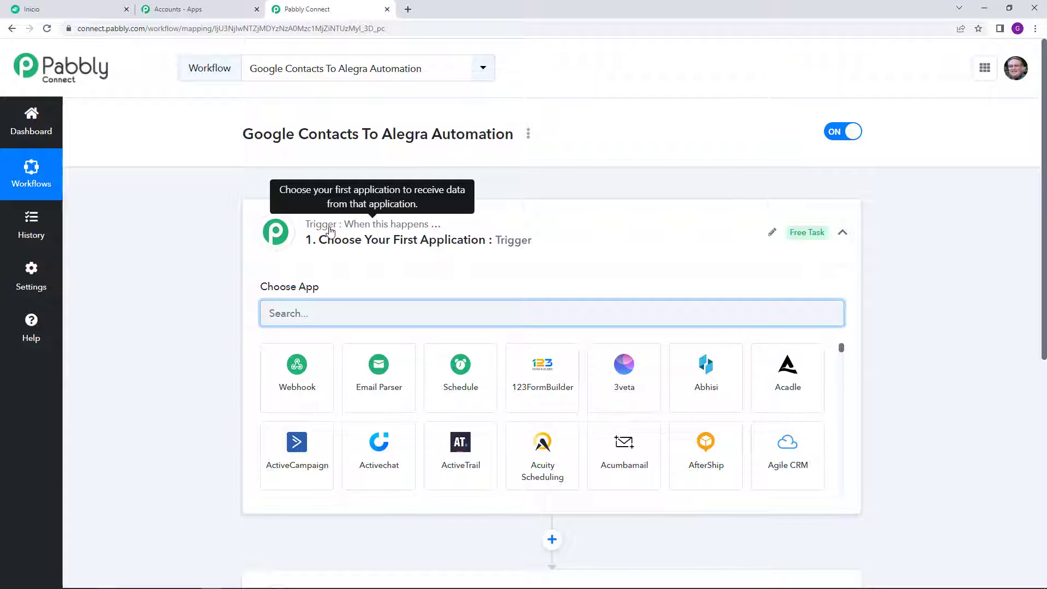
scroll(330, 230, "down", 4)
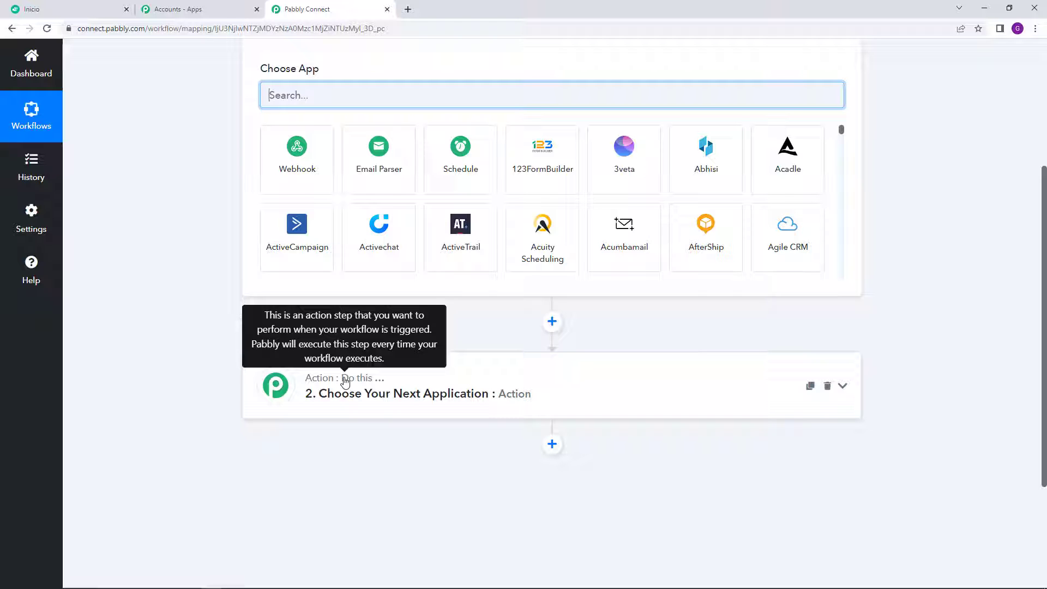
scroll(345, 381, "up", 4)
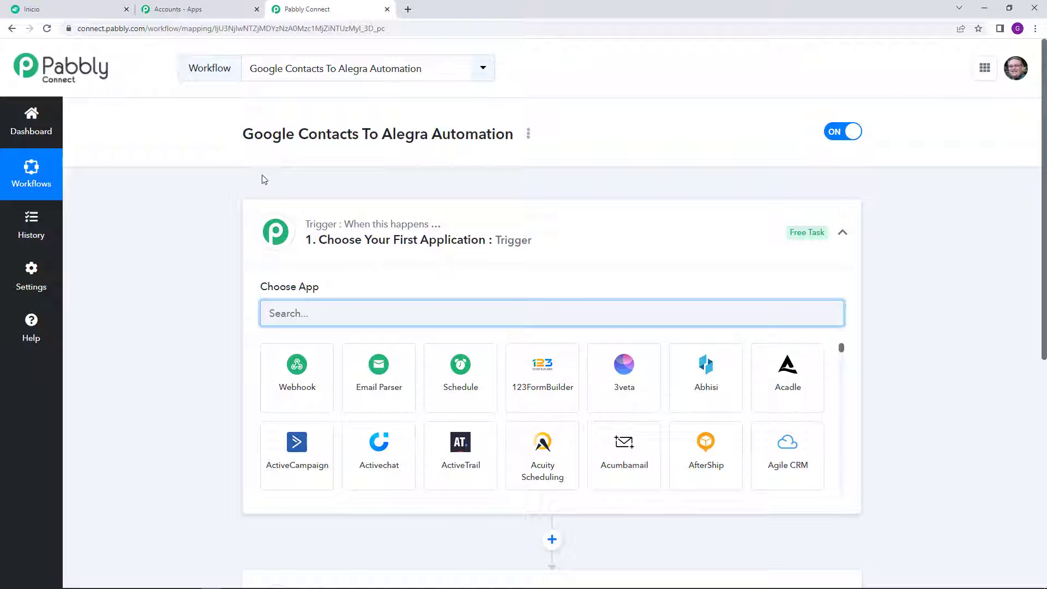
left_click_drag(243, 138, 359, 138)
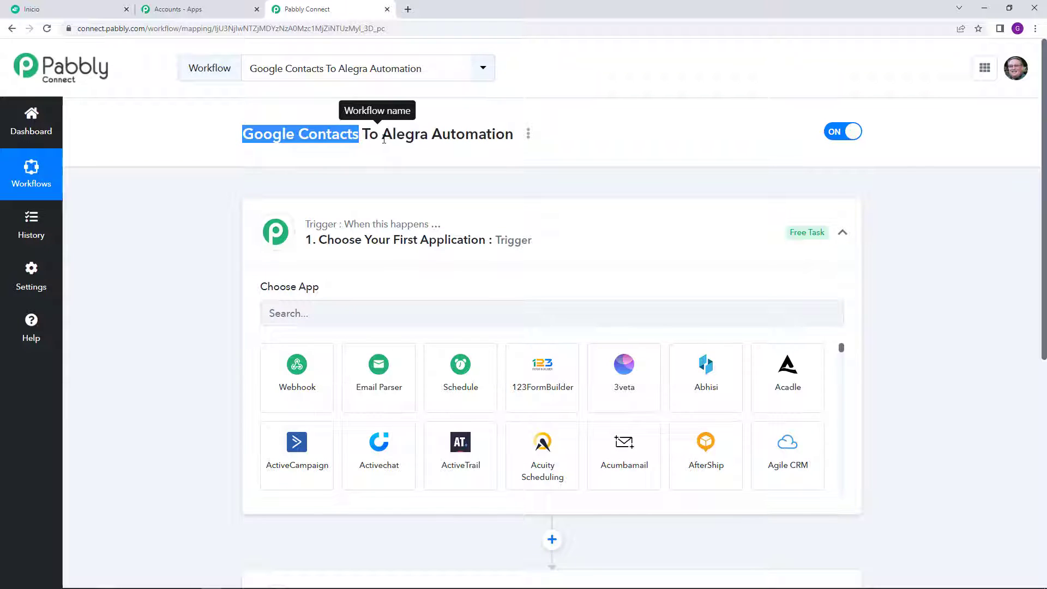
left_click_drag(382, 138, 427, 140)
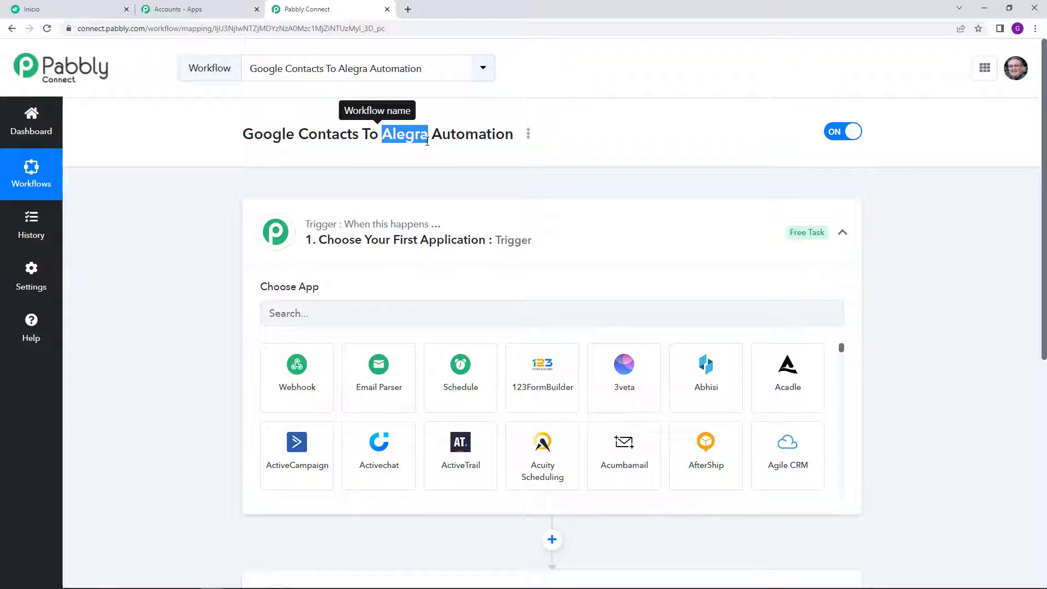
scroll(418, 145, "down", 1)
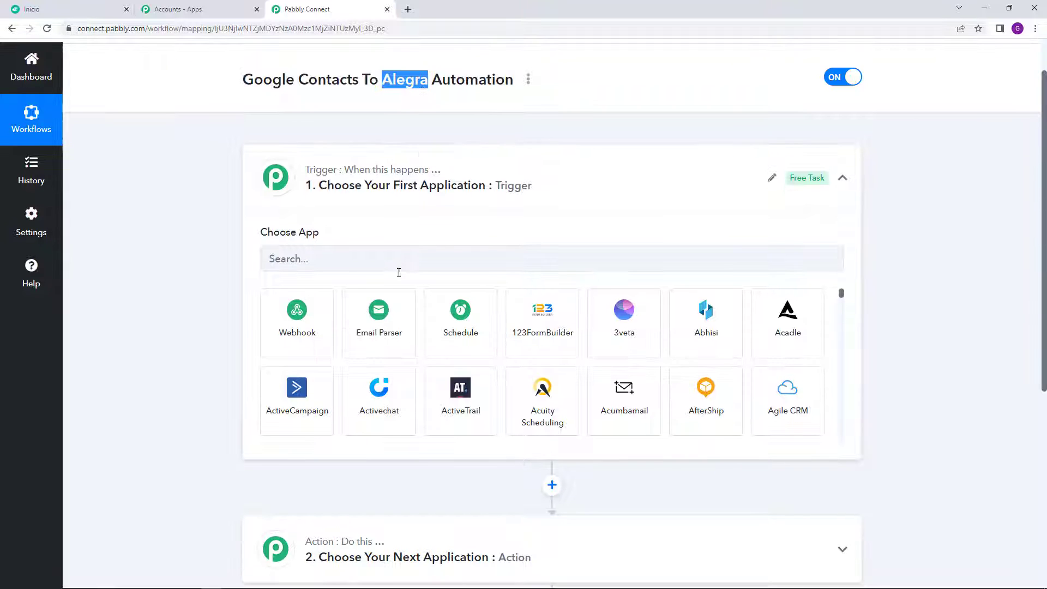
Step: Set Google Contacts as the trigger app with the New or Updated Contact event
left_click(399, 267)
type("G")
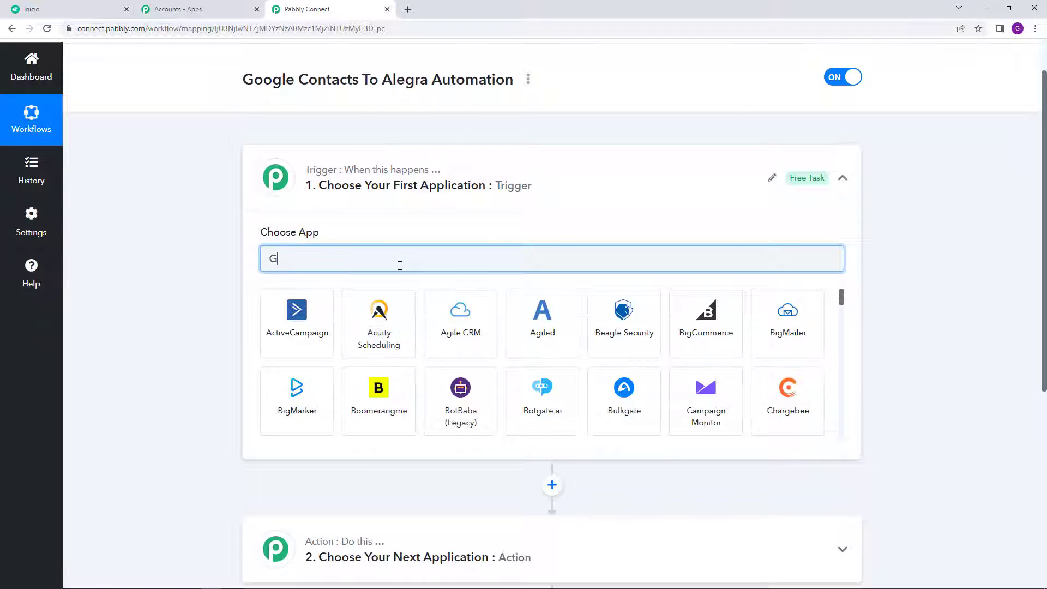
type("oogle")
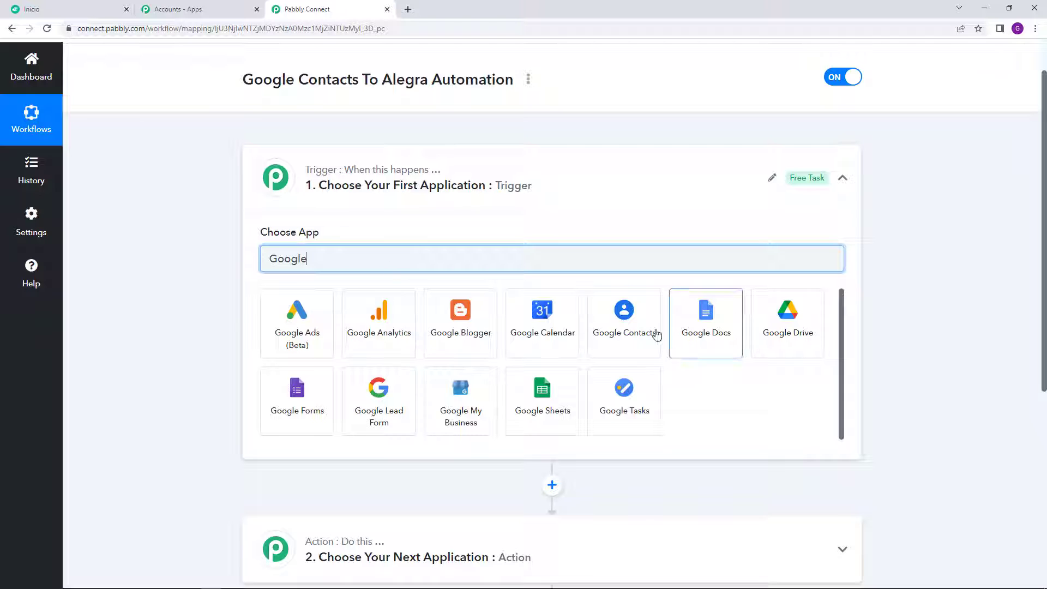
left_click(637, 331)
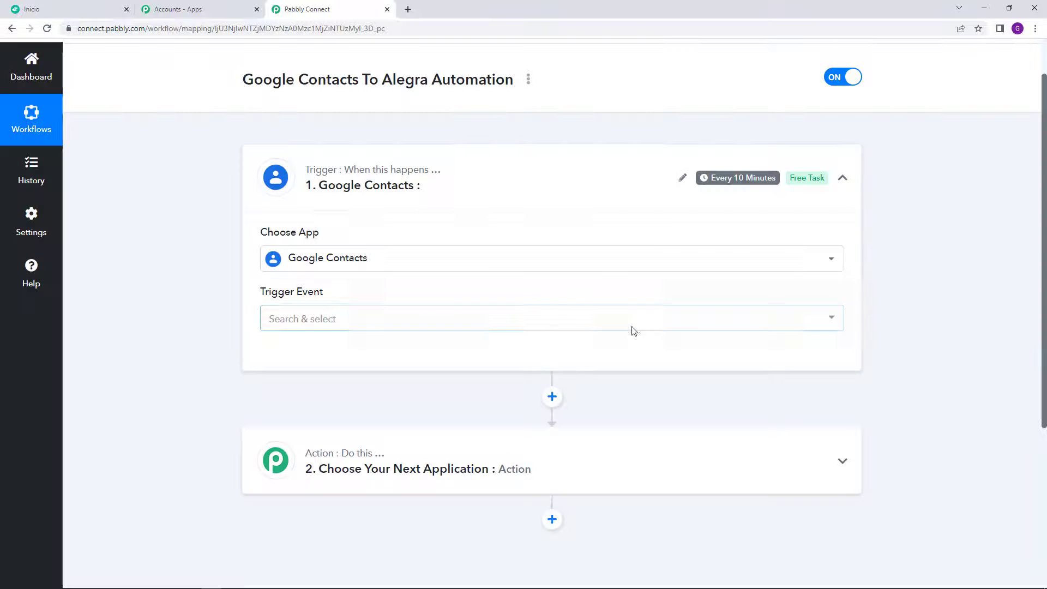
mouse_move(301, 295)
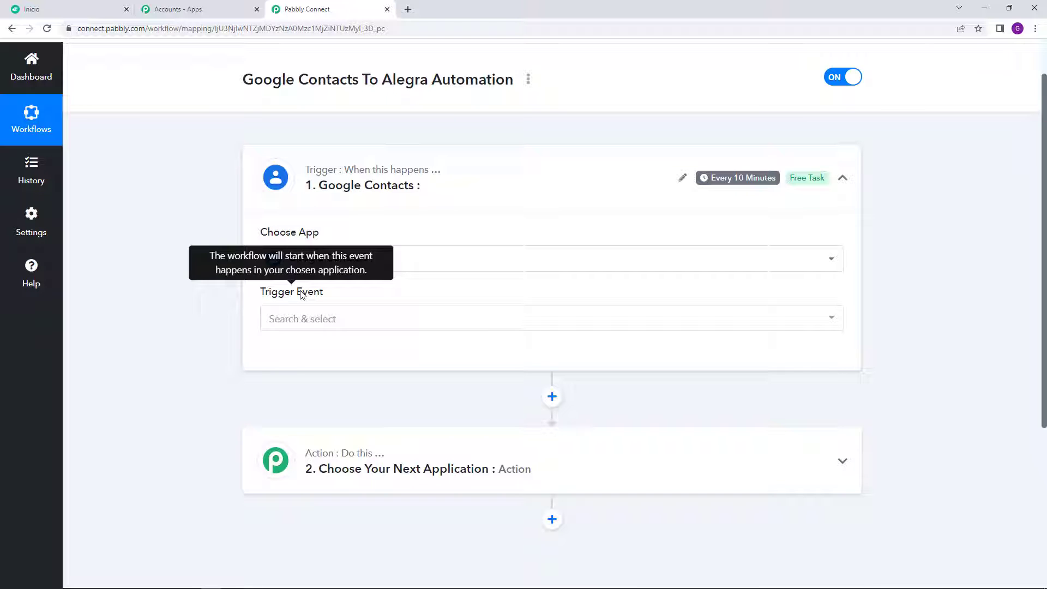
left_click(316, 320)
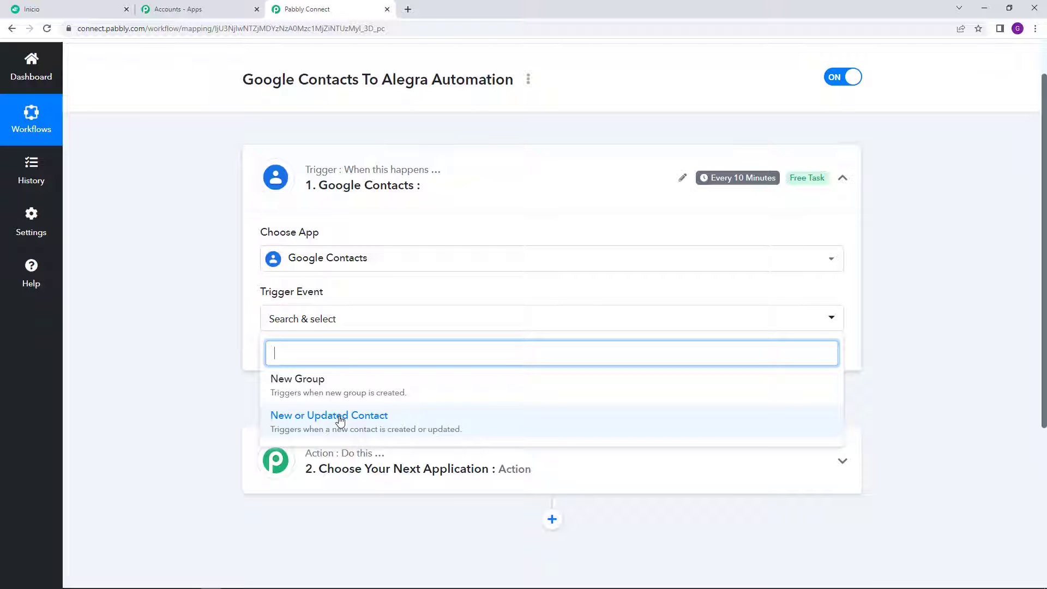
left_click(310, 425)
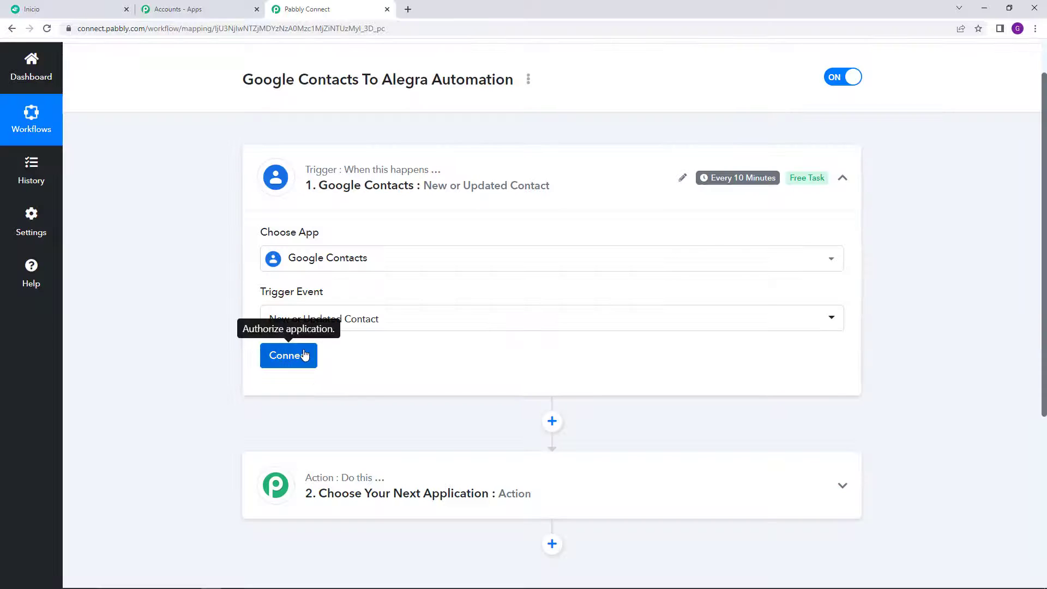
Step: Add a new Google Contacts connection by authorizing a Google account for Pabbly
left_click(299, 355)
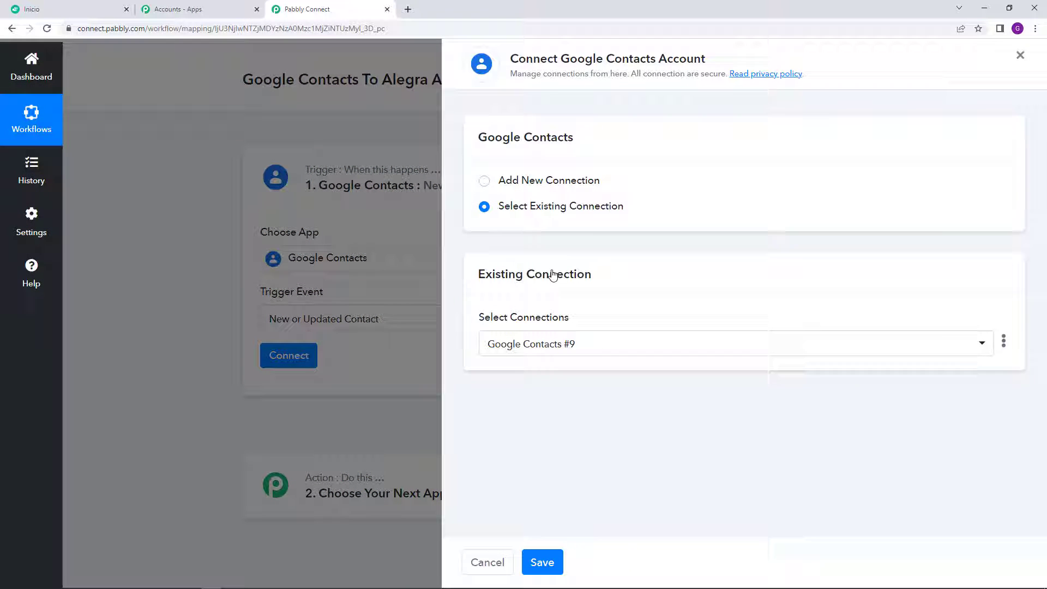
left_click(484, 181)
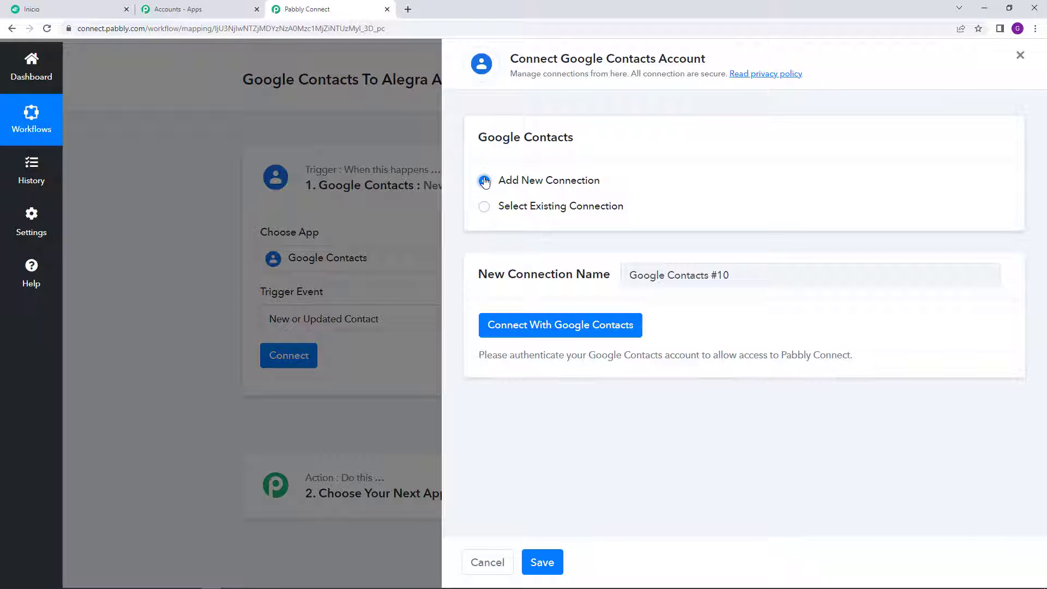
left_click(545, 330)
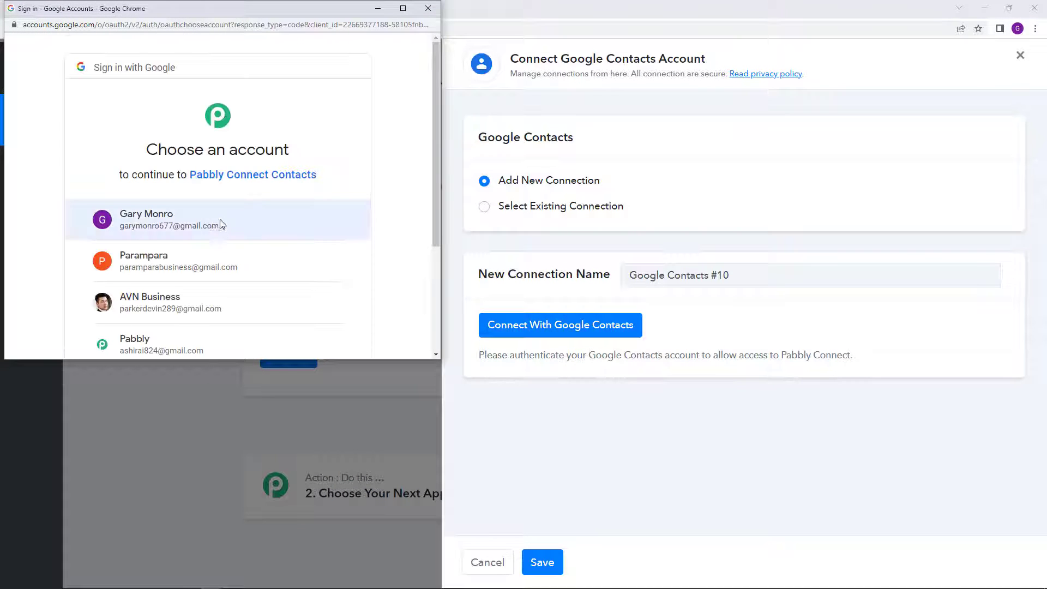
left_click(221, 220)
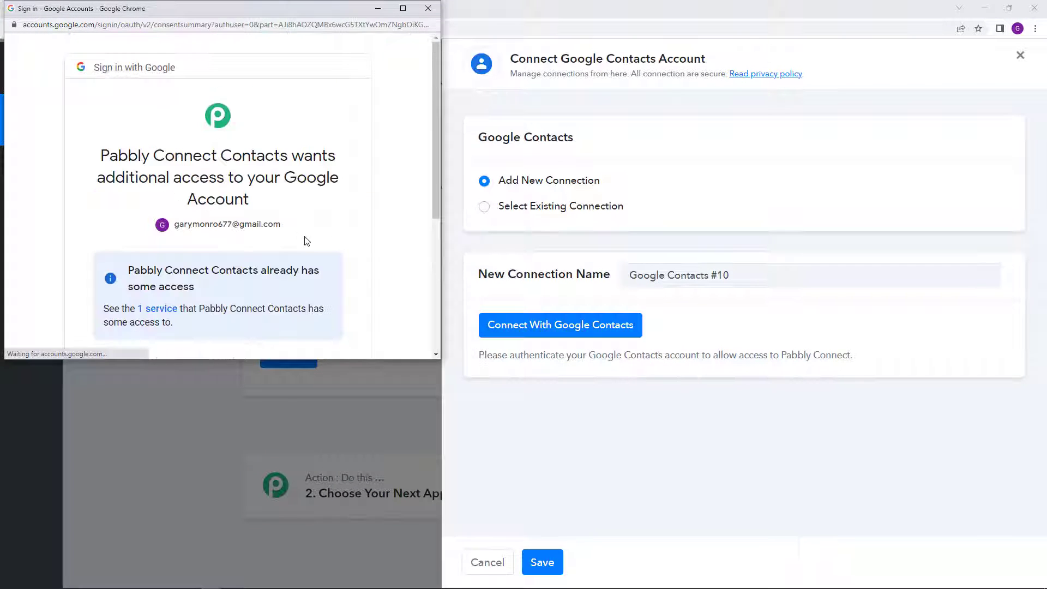
scroll(302, 237, "down", 5)
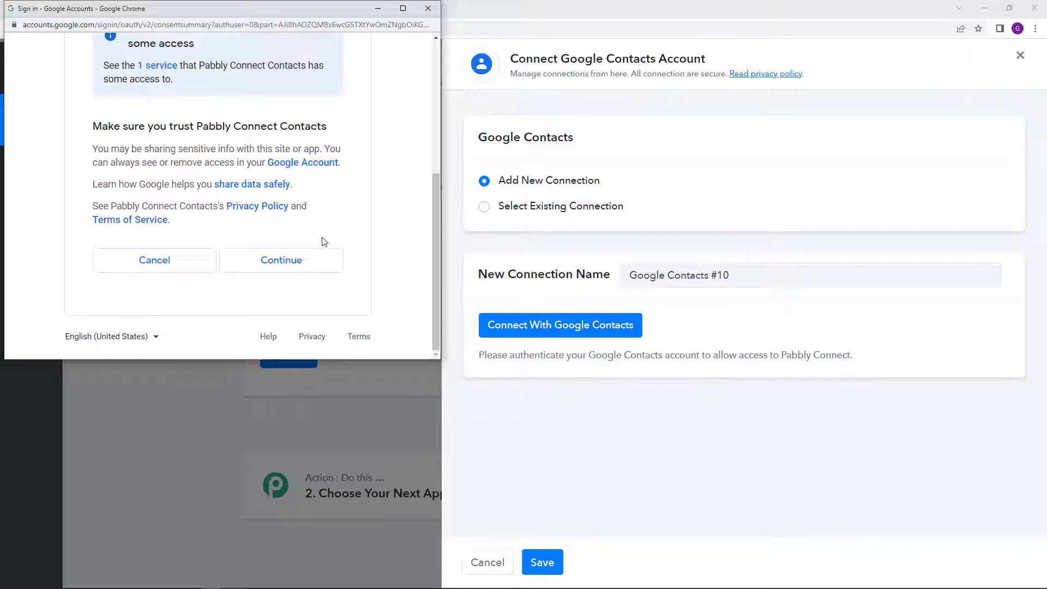
left_click(281, 261)
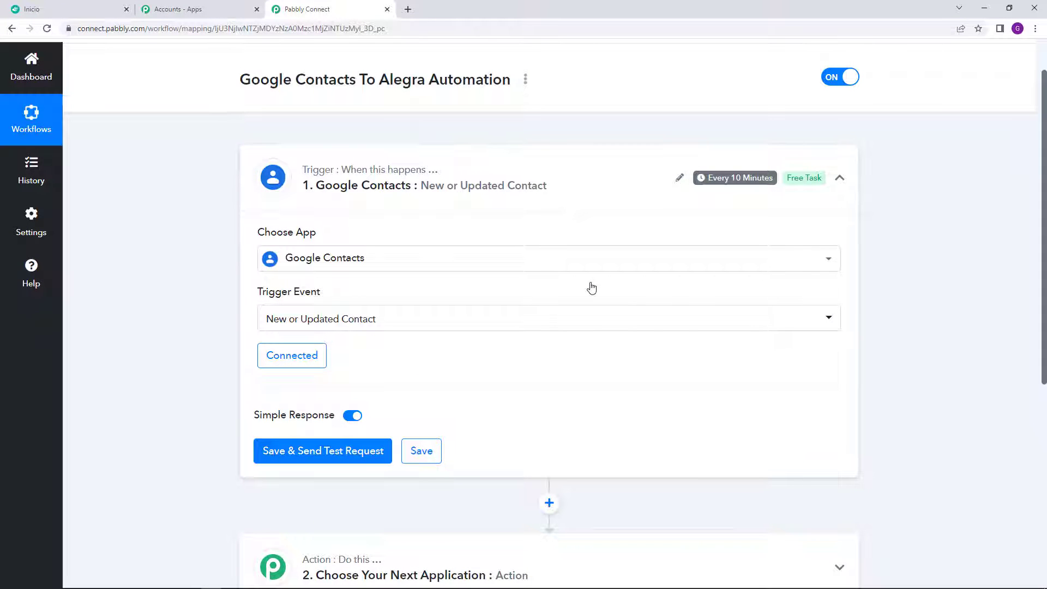
scroll(592, 287, "down", 2)
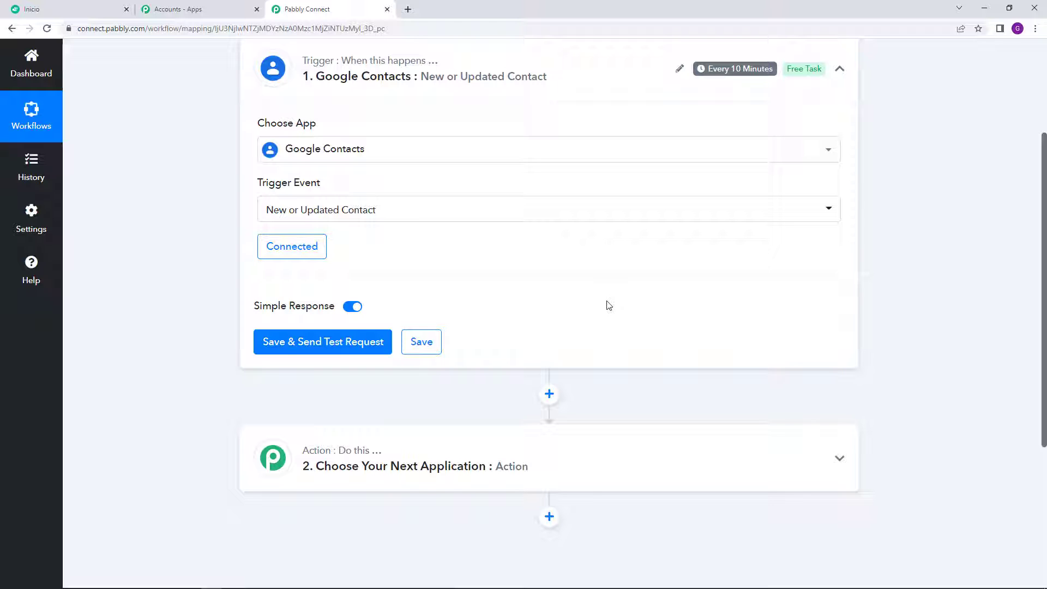
scroll(608, 305, "down", 1)
Step: Open Google Contacts in a new browser tab and start a new contact
left_click(410, 9)
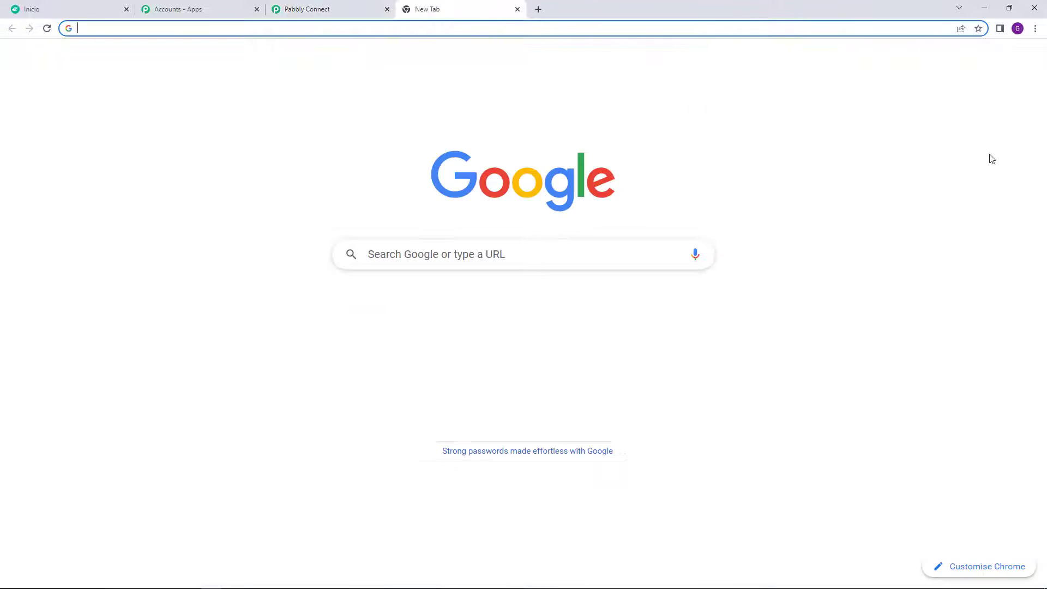
left_click(991, 61)
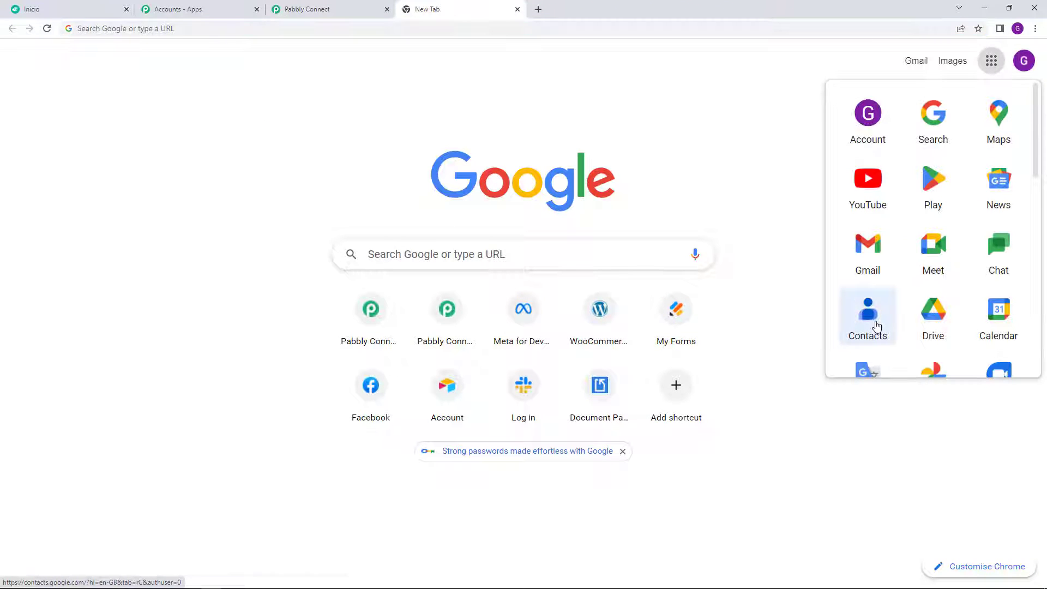
left_click(876, 325)
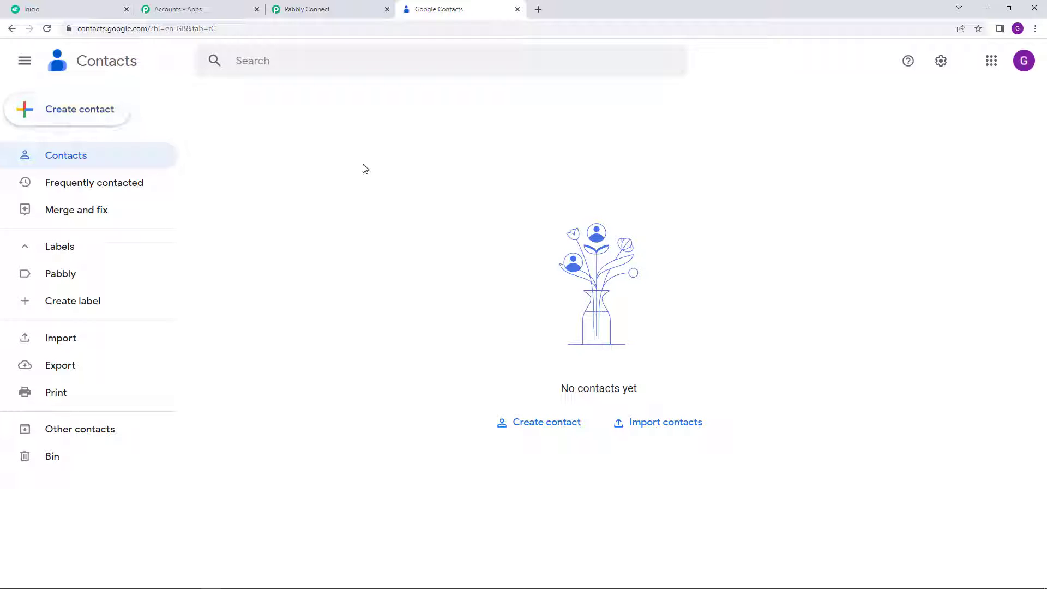
left_click(102, 111)
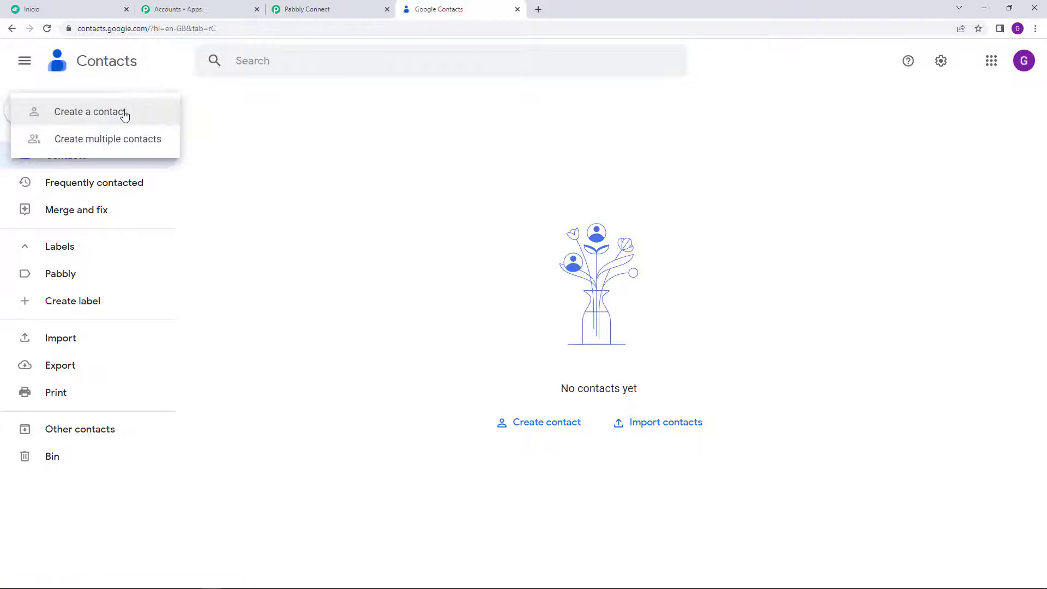
left_click(383, 248)
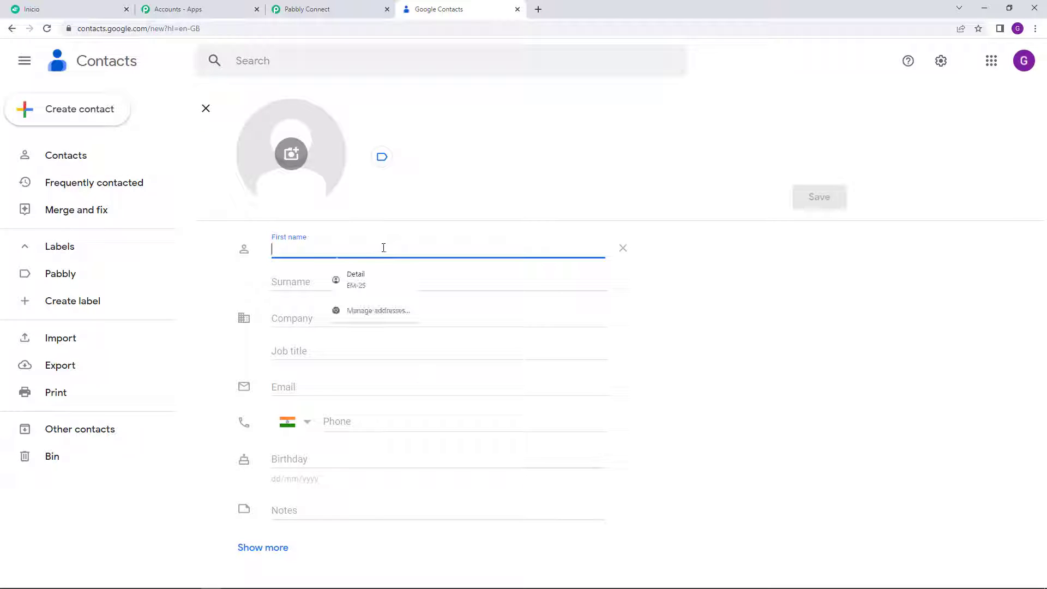
Step: Fill in the test contact's first name, surname, email and phone number, then save it
type("D")
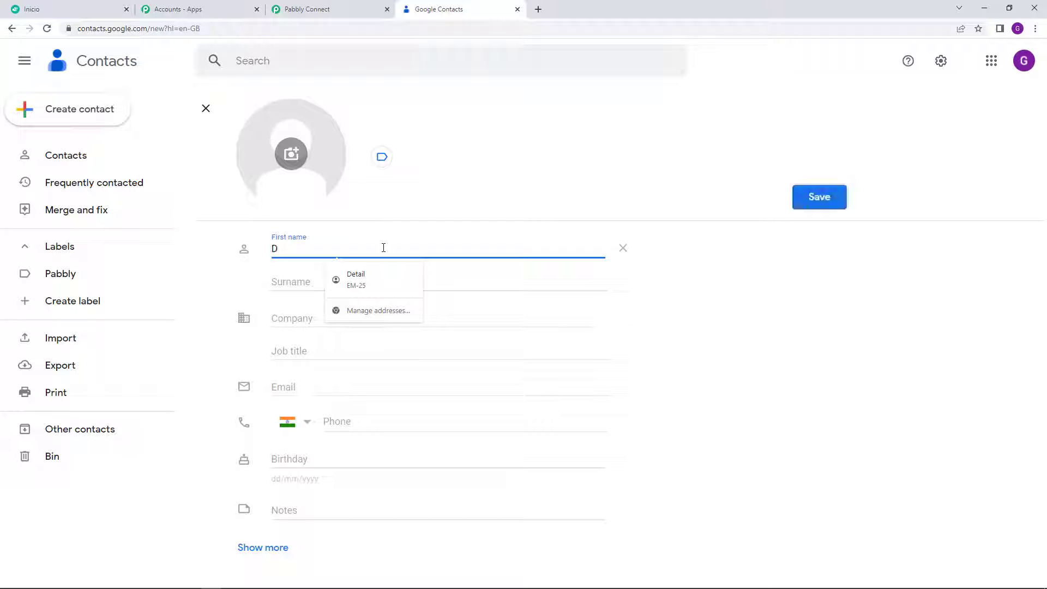
type("ummy")
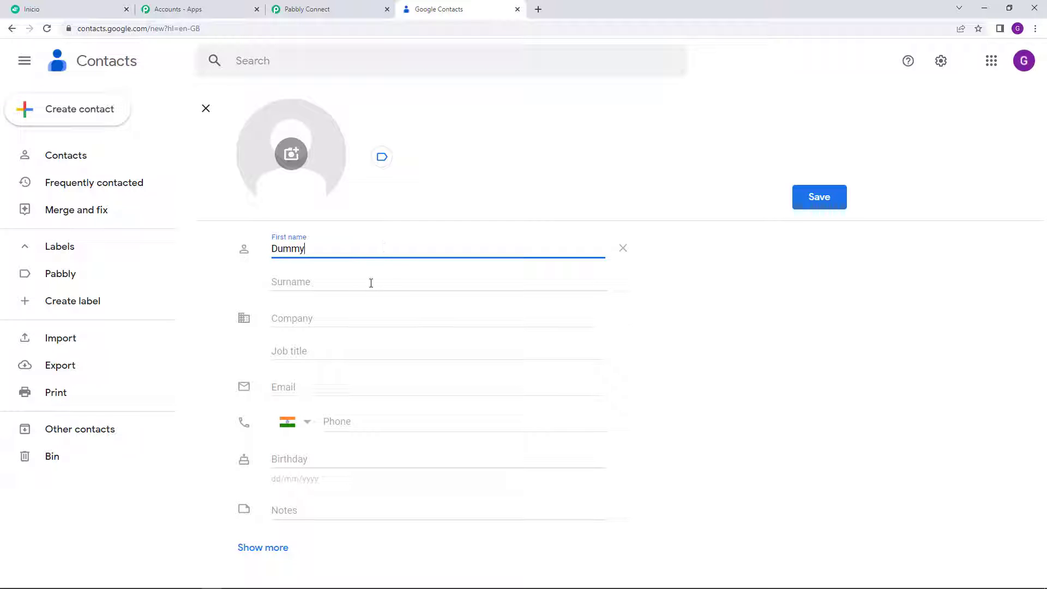
left_click(363, 286)
type("Detail")
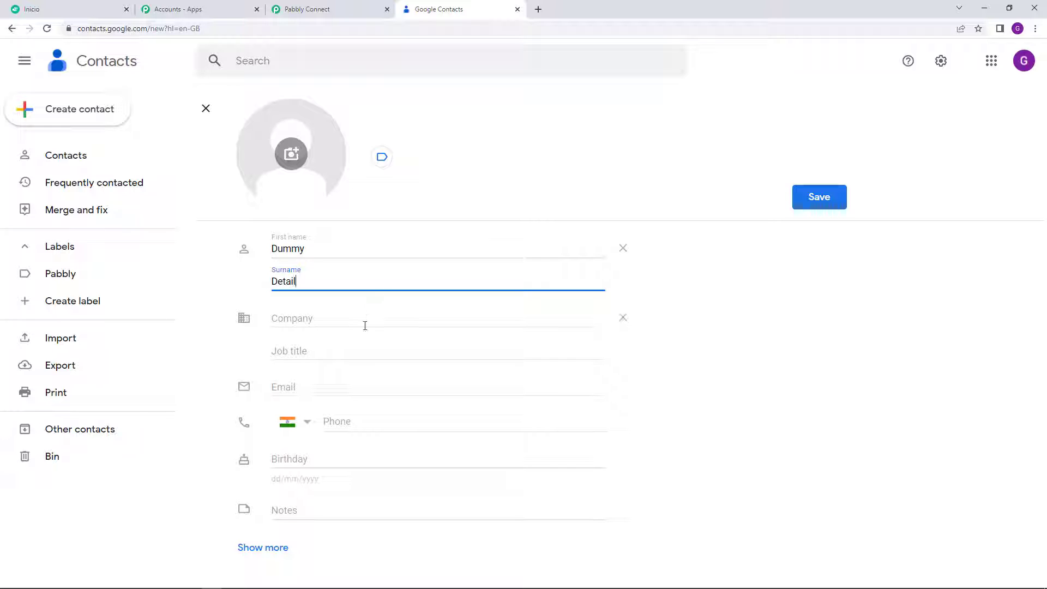
left_click(326, 385)
type("du")
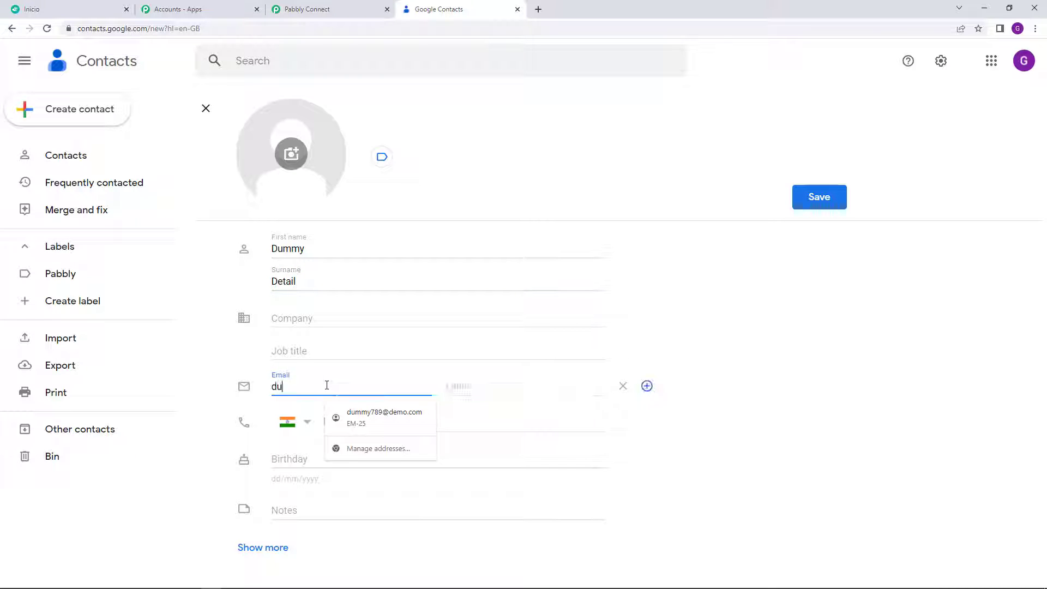
type("mmy@dem")
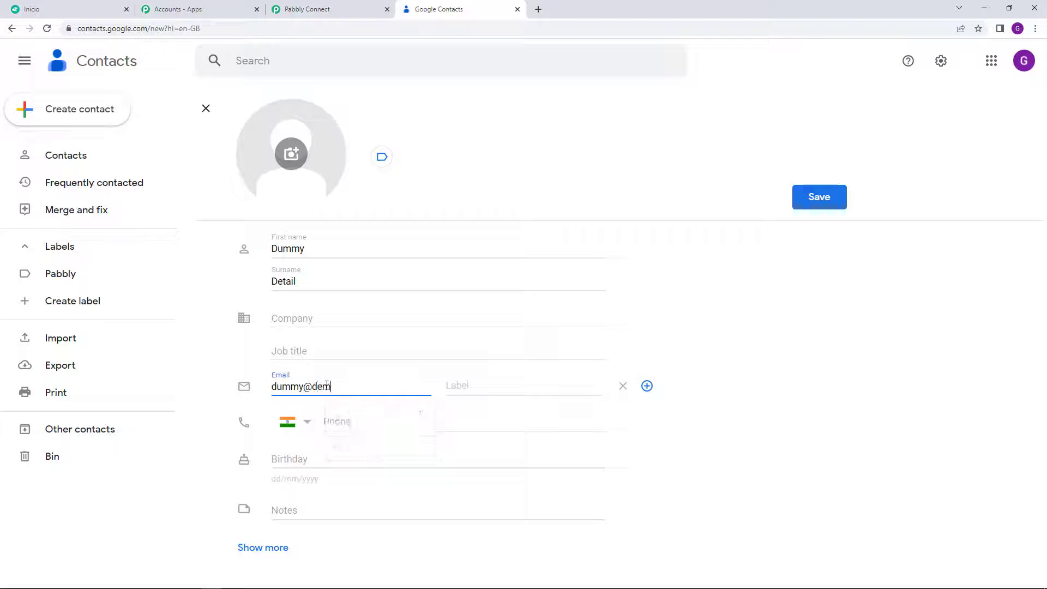
type("o.com")
left_click(420, 424)
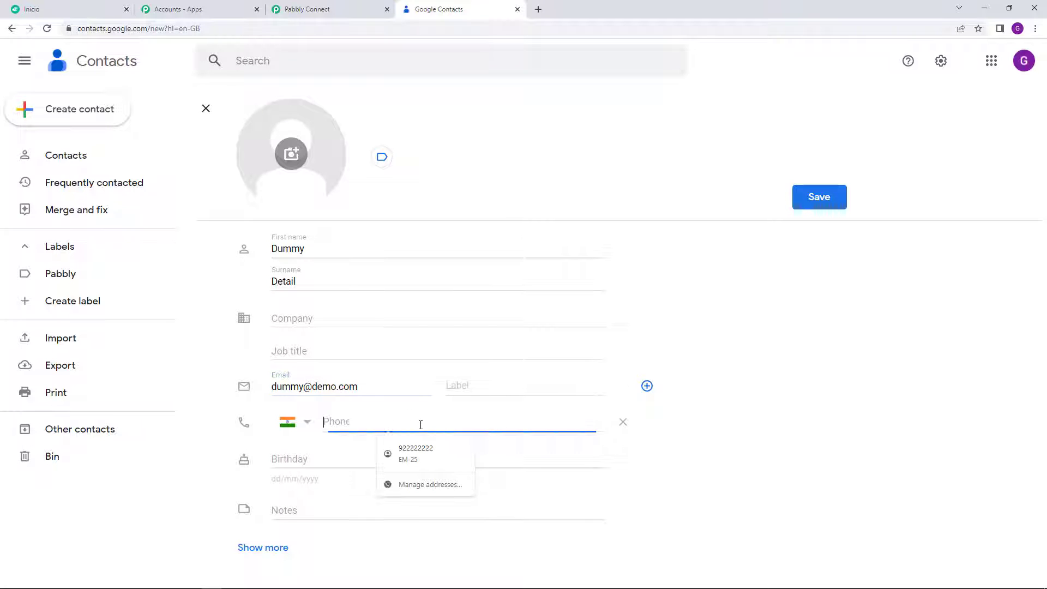
type("9")
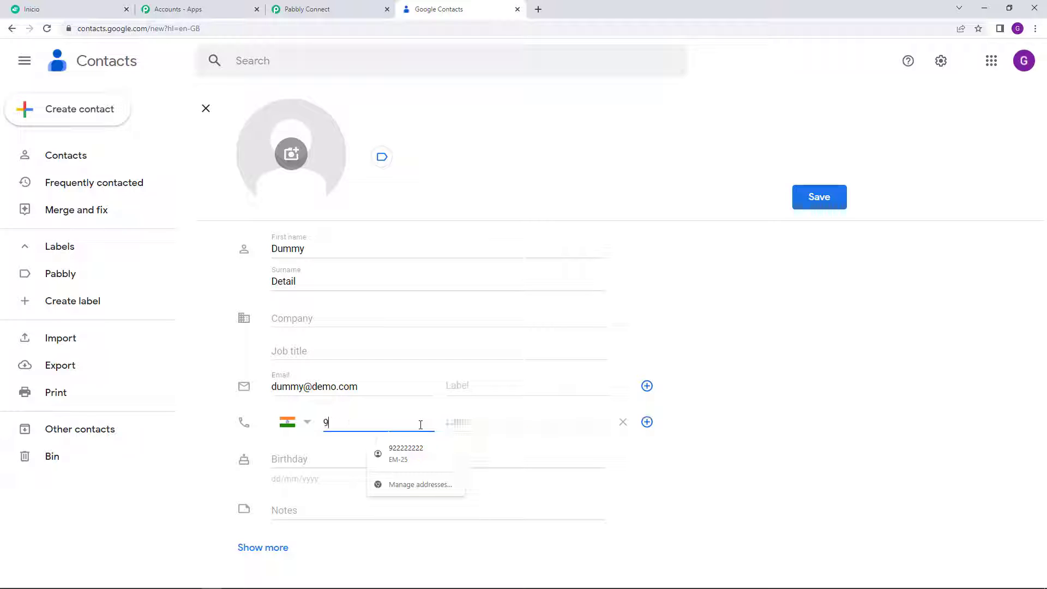
type("0000 00000")
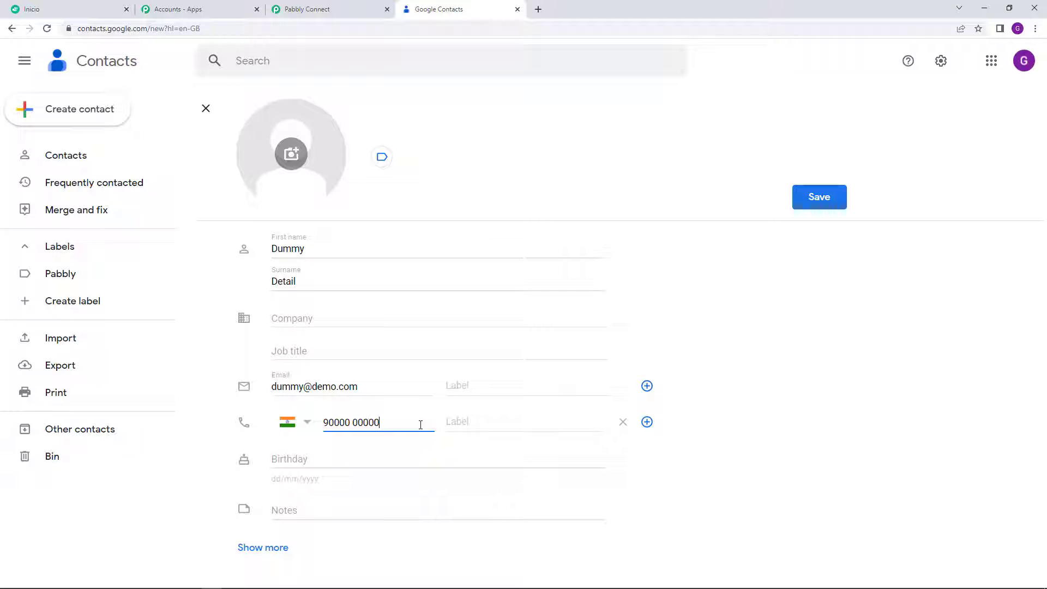
left_click(801, 345)
left_click(828, 202)
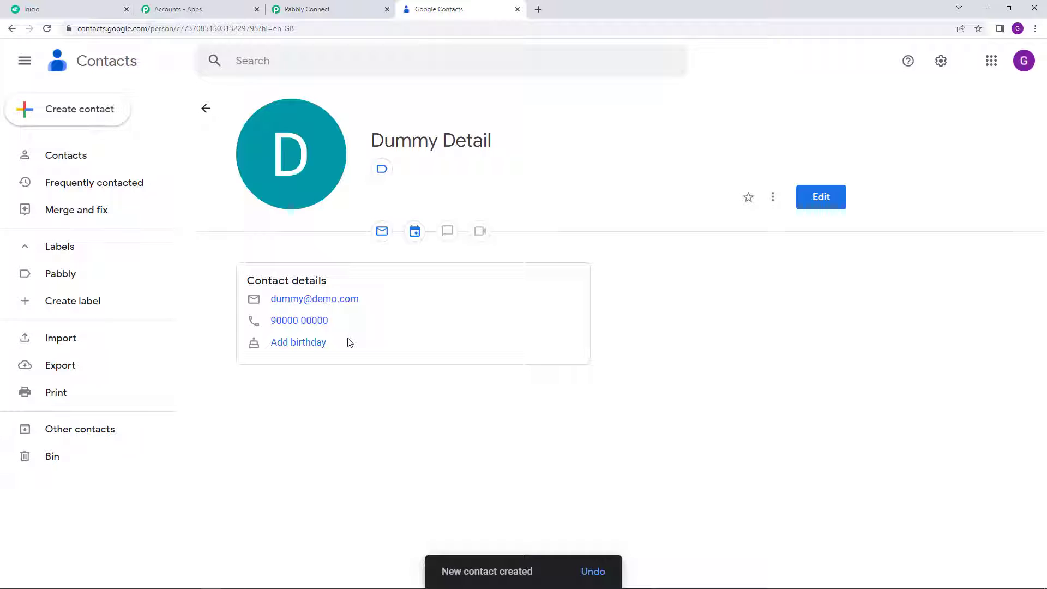
Step: Back in Pabbly Connect, save the trigger and send a test request
left_click(373, 7)
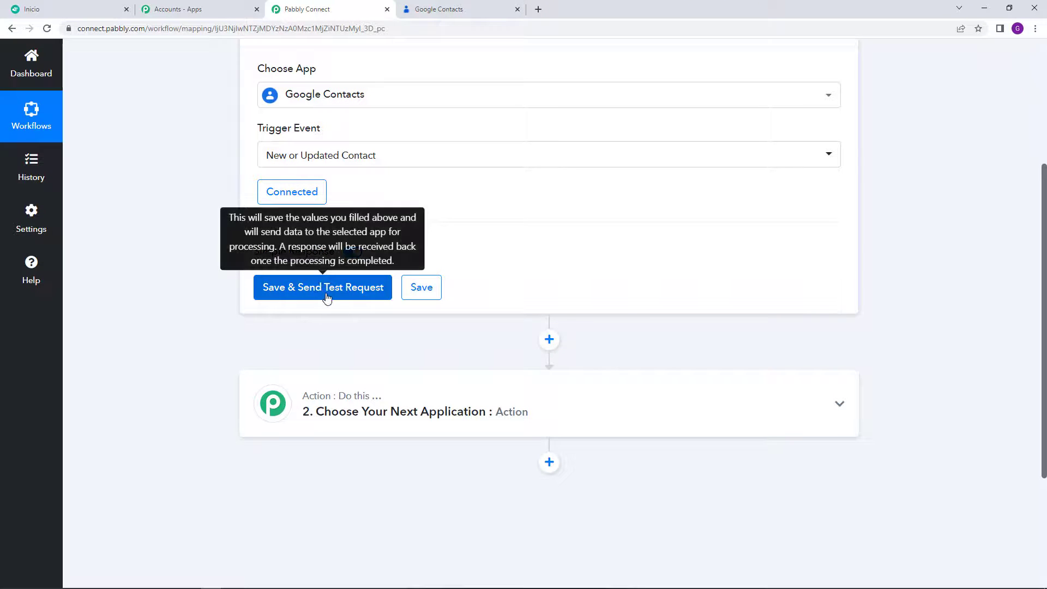
left_click(489, 8)
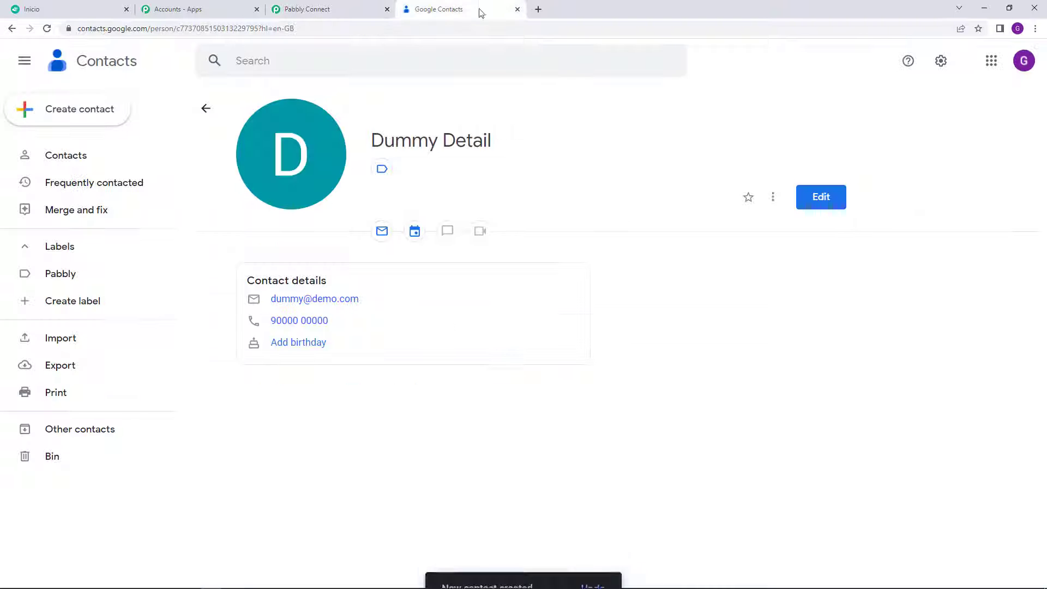
left_click(318, 10)
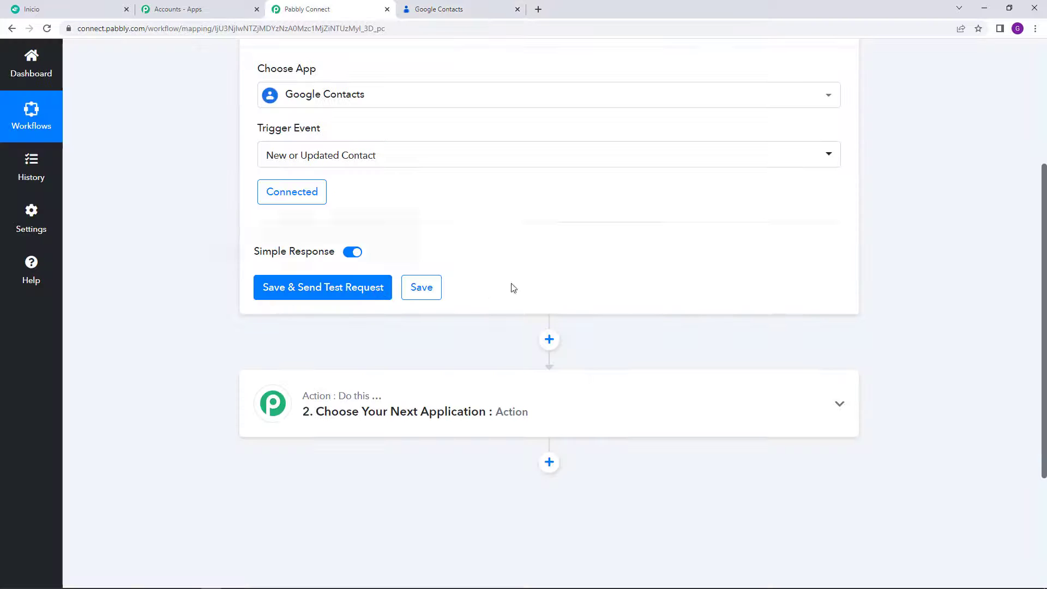
left_click(319, 299)
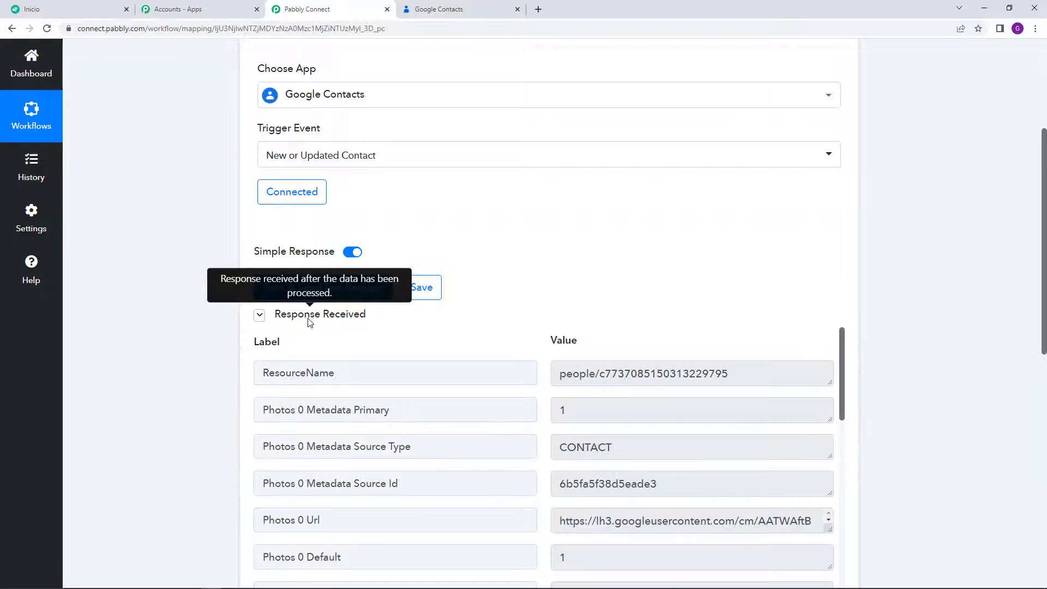
Step: Review the returned phone number, display name, given, family and last-first name fields
scroll(754, 322, "down", 2)
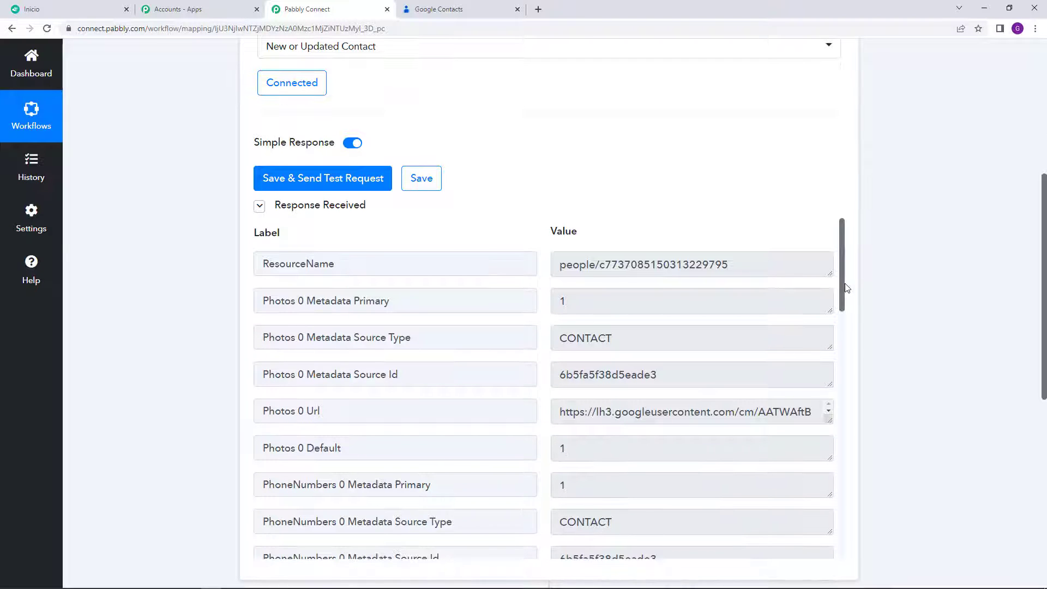
scroll(843, 289, "down", 1)
left_click_drag(845, 302, 848, 379)
left_click(639, 274)
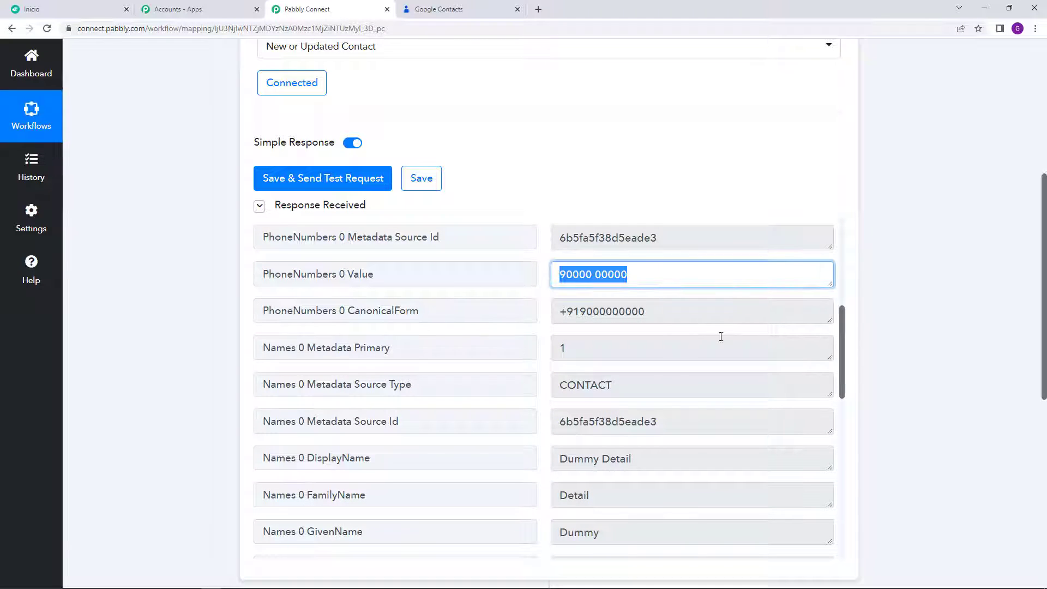
scroll(720, 336, "down", 3)
left_click(648, 289)
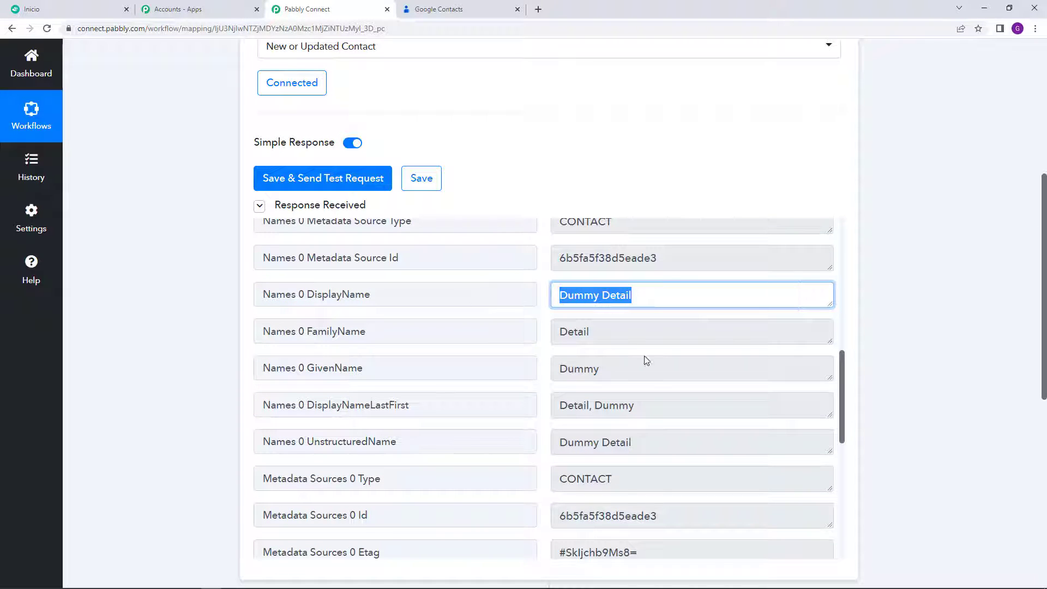
scroll(653, 389, "down", 1)
left_click(602, 314)
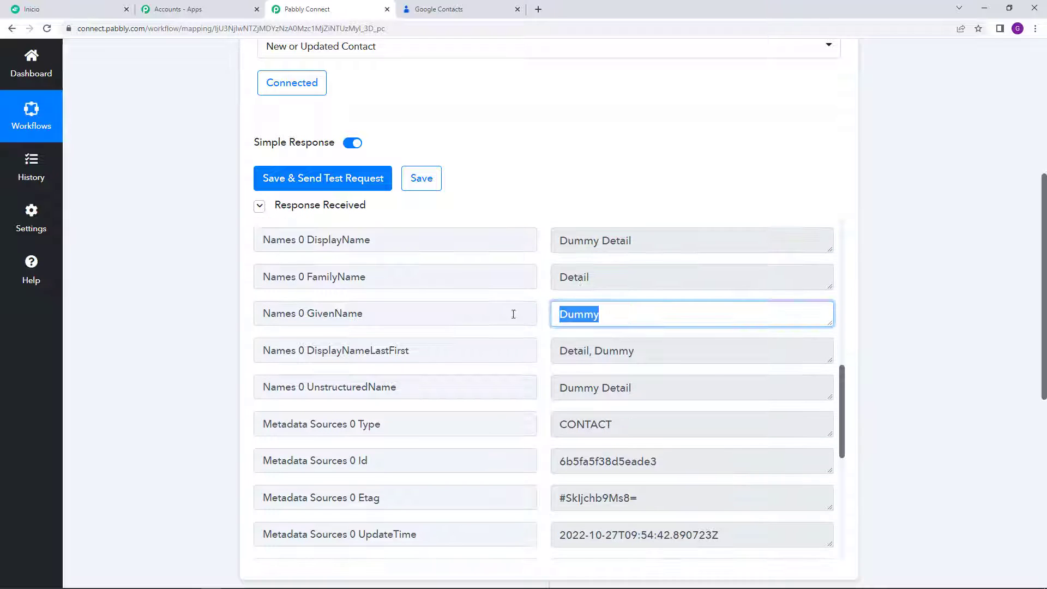
left_click(572, 269)
scroll(626, 330, "down", 1)
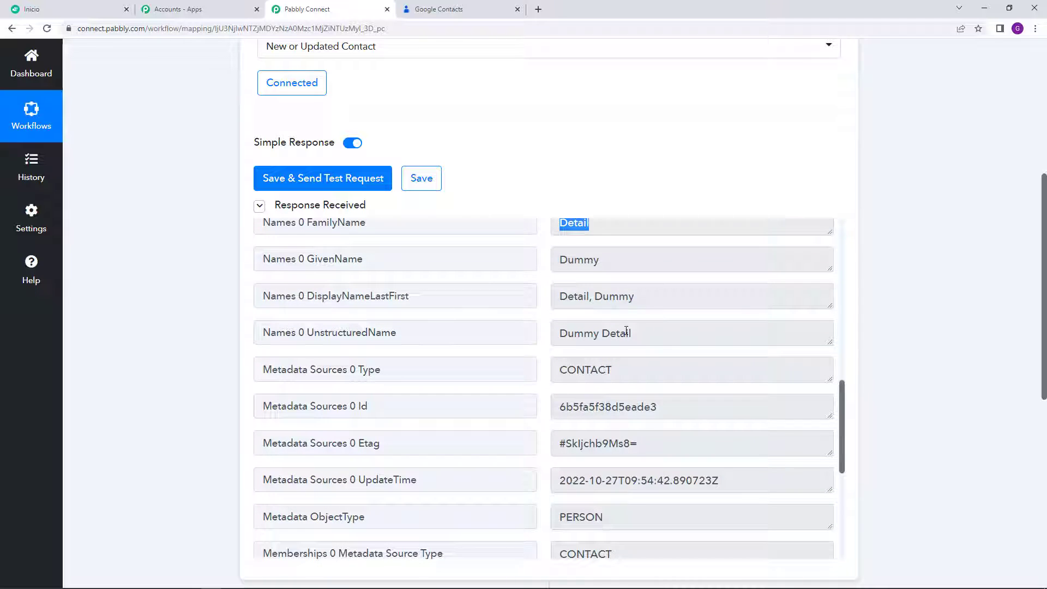
left_click(648, 295)
scroll(601, 342, "down", 5)
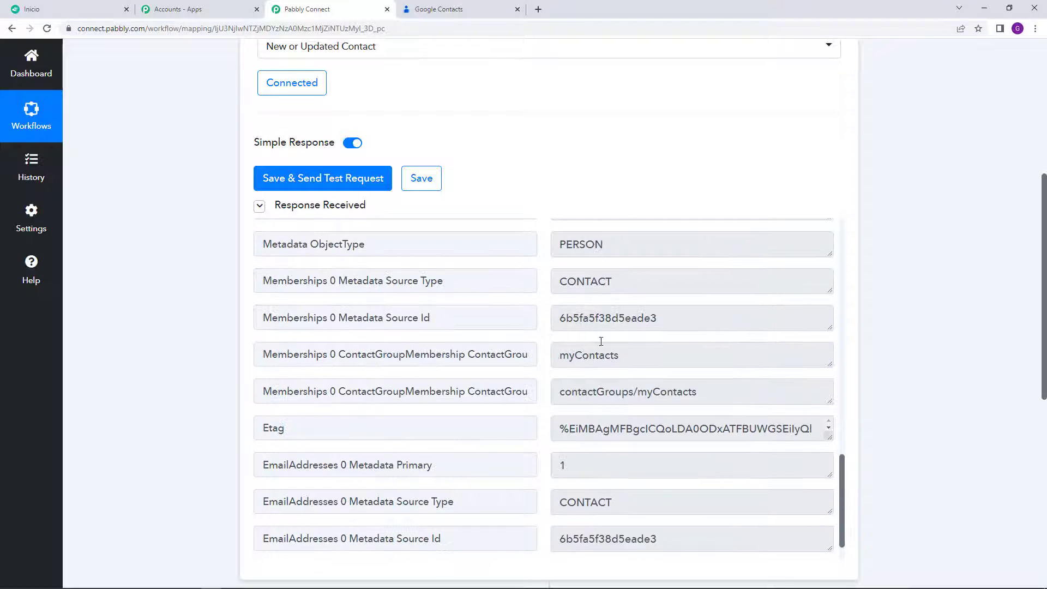
scroll(601, 344, "up", 3)
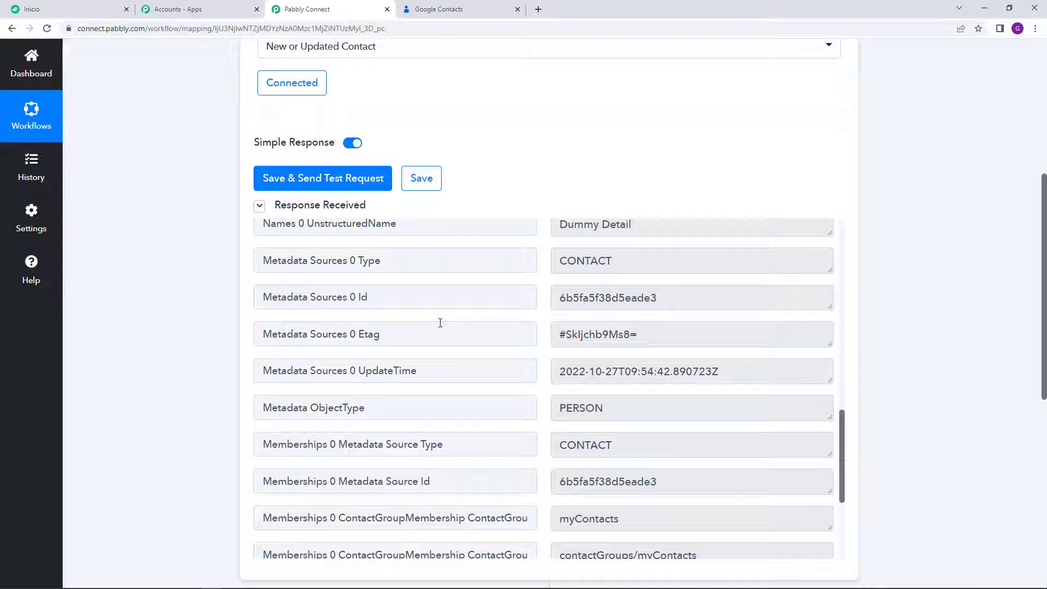
scroll(469, 369, "down", 4)
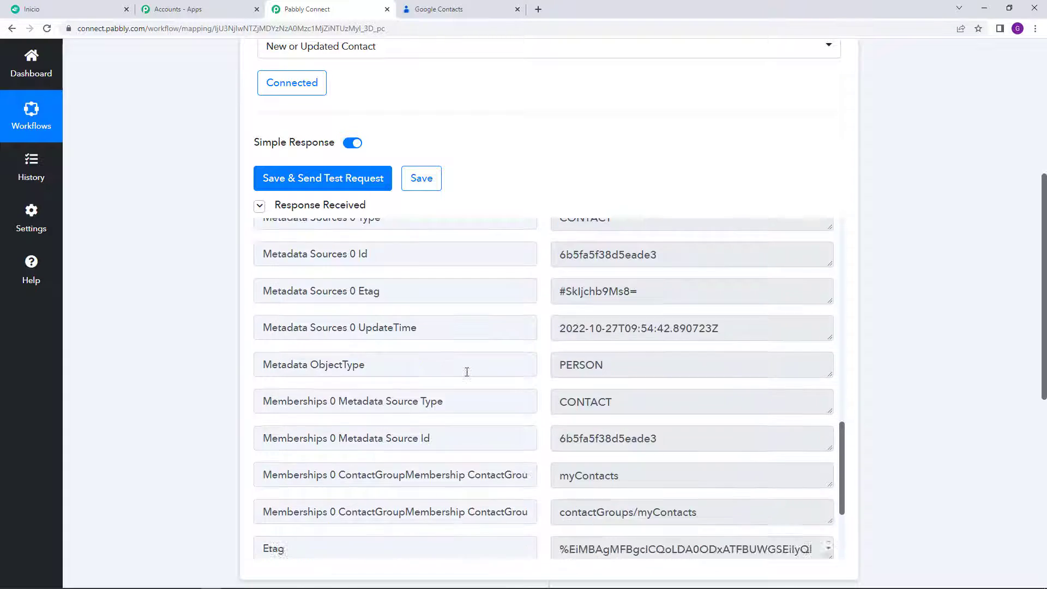
scroll(951, 337, "down", 8)
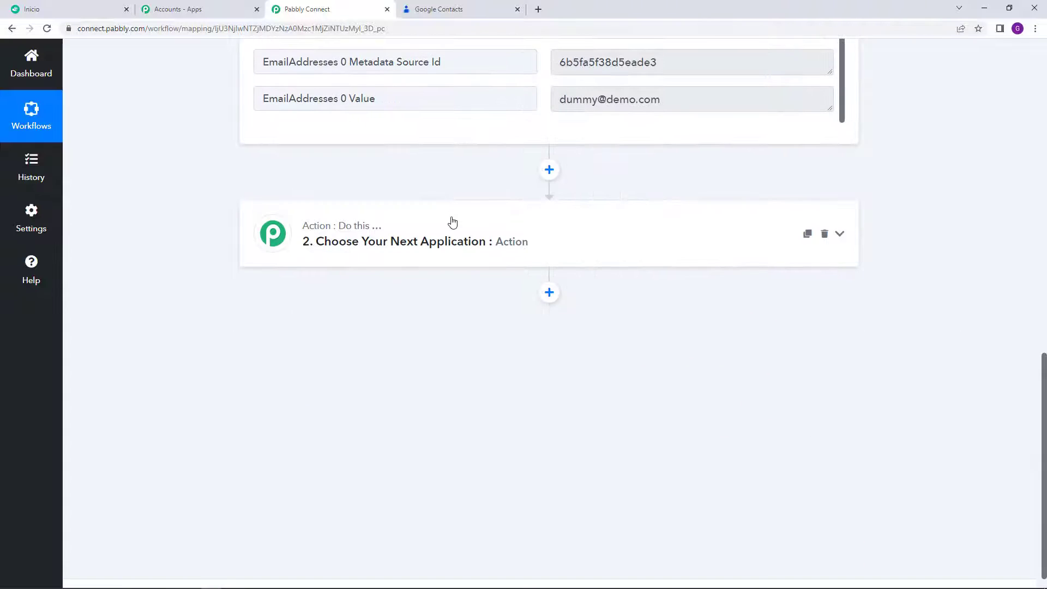
Step: Set the action step to Alegra with the Create Contact event
left_click(467, 260)
scroll(458, 245, "down", 2)
left_click(451, 206)
type("a")
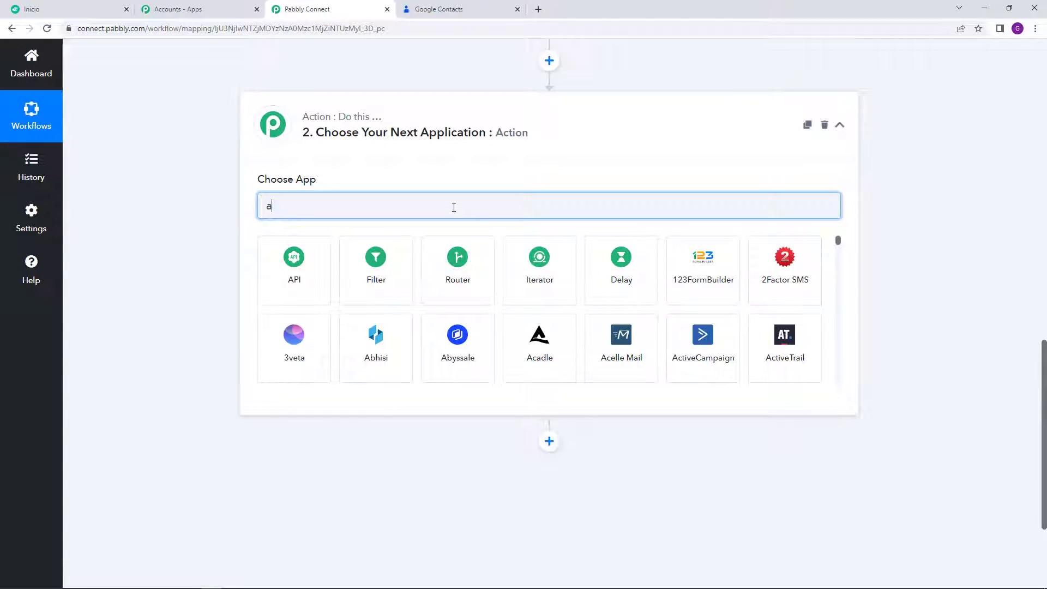
type("legr")
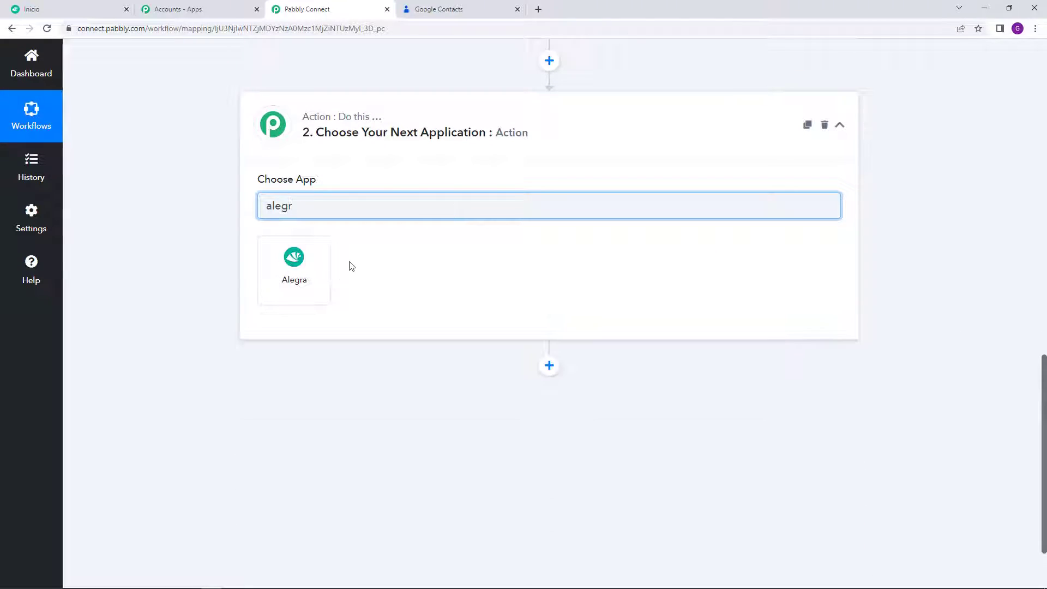
left_click(274, 271)
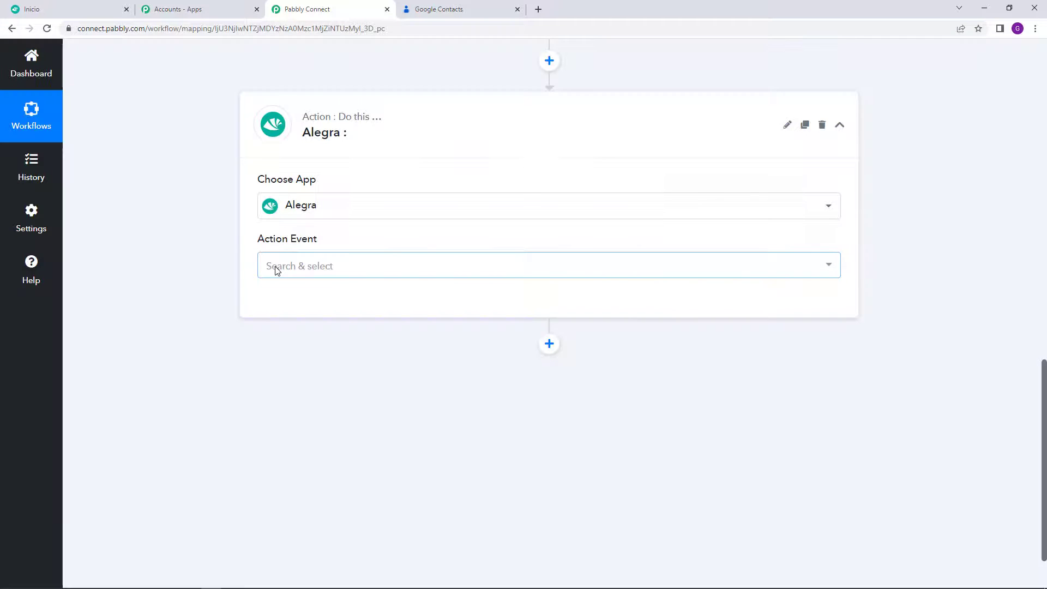
mouse_move(285, 248)
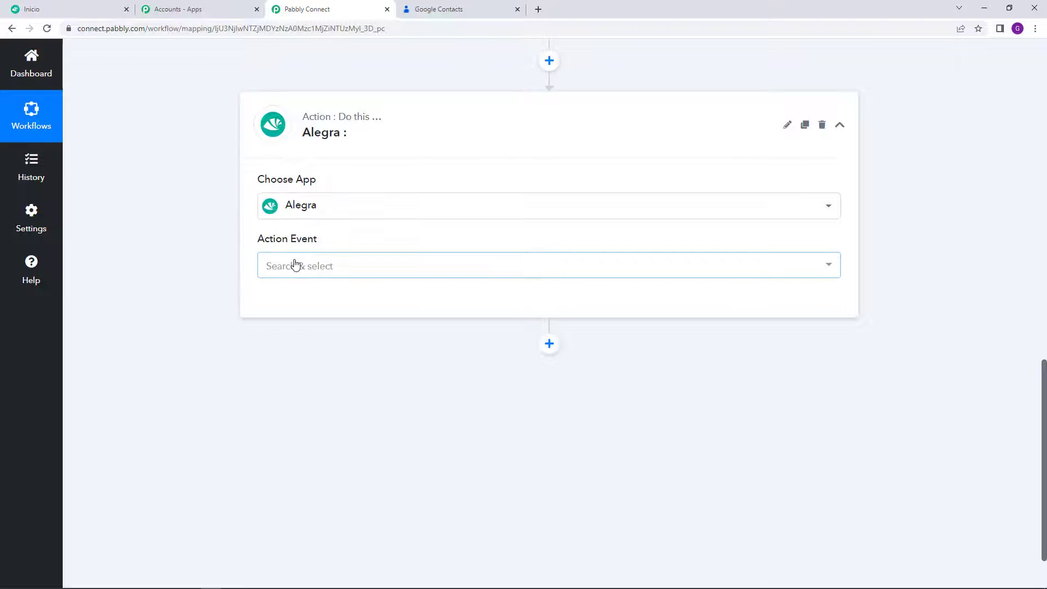
left_click(295, 265)
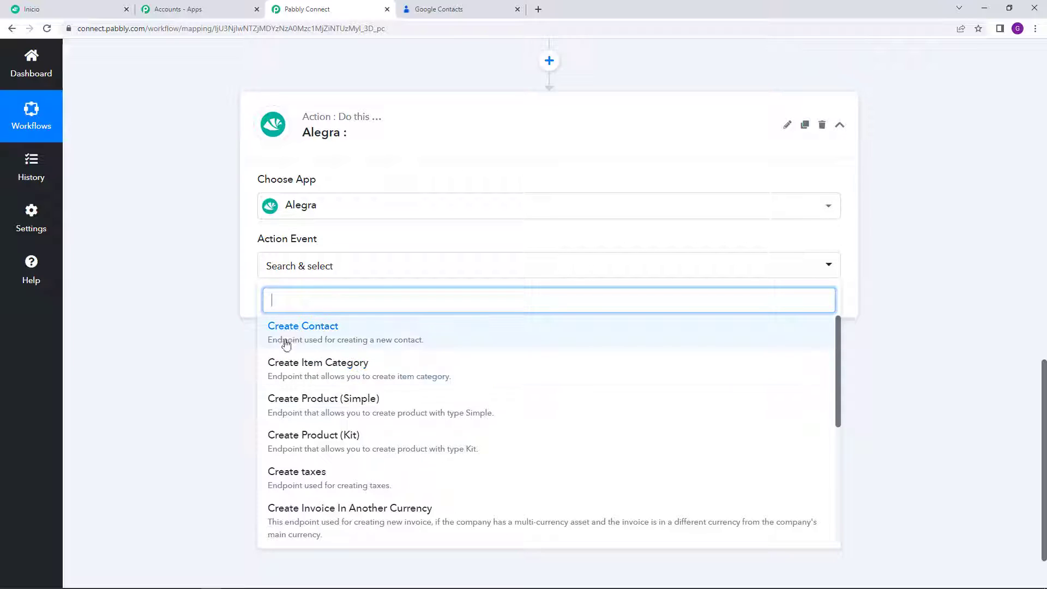
left_click(310, 331)
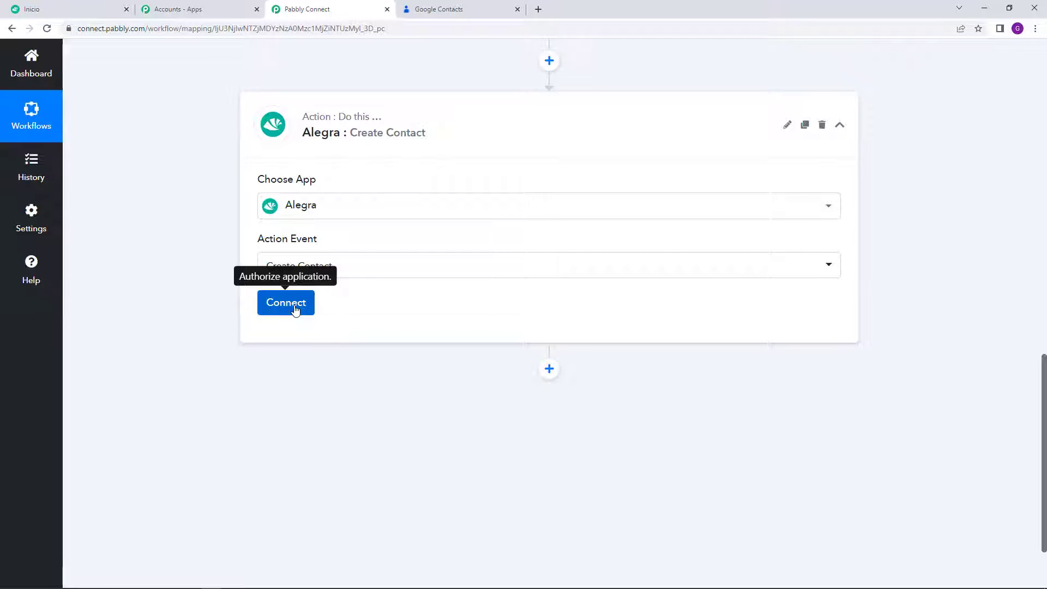
Step: Start a new Alegra connection, then switch to the Alegra home tab
left_click(295, 311)
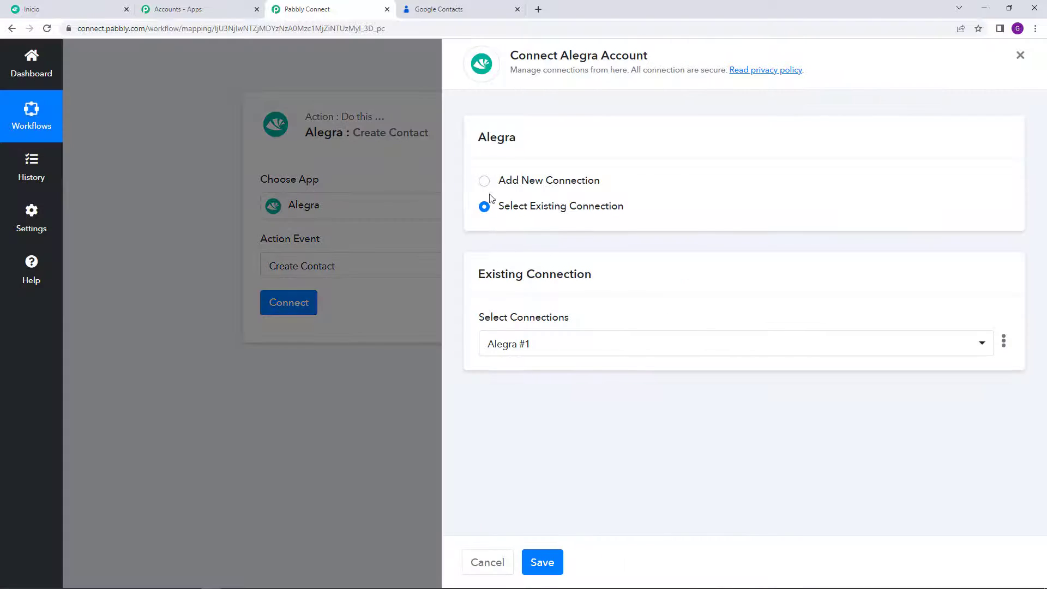
left_click(484, 180)
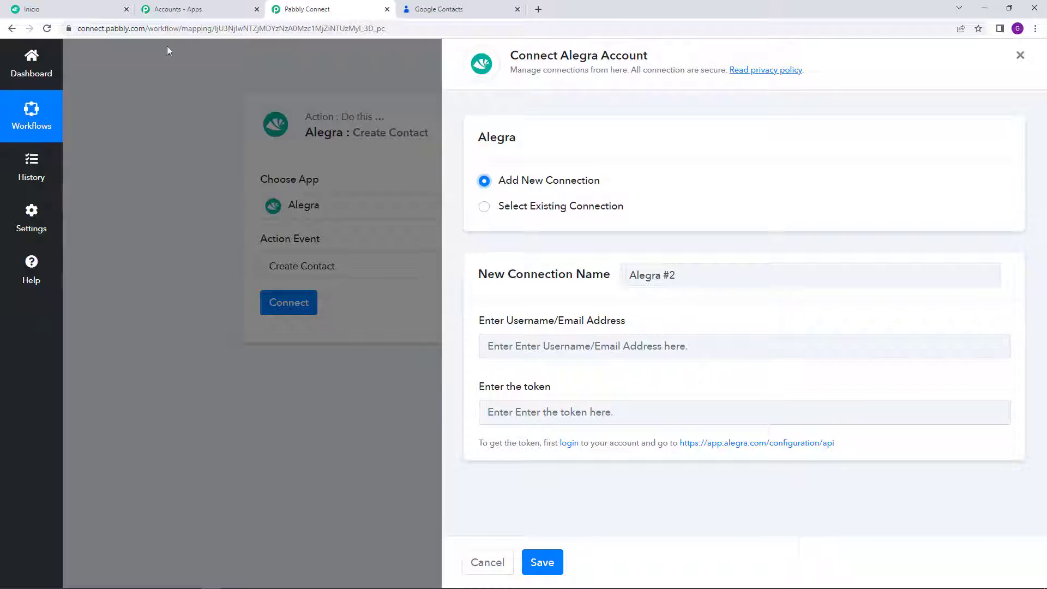
left_click(70, 7)
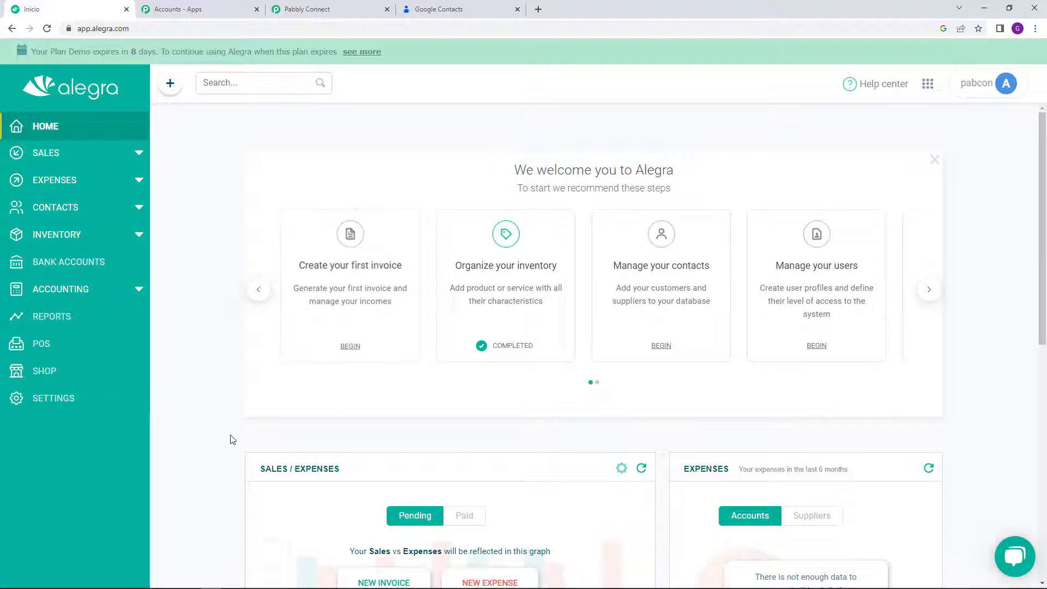
Step: Copy the account email from Alegra's My Profile page and return to Pabbly's username field
left_click(1006, 83)
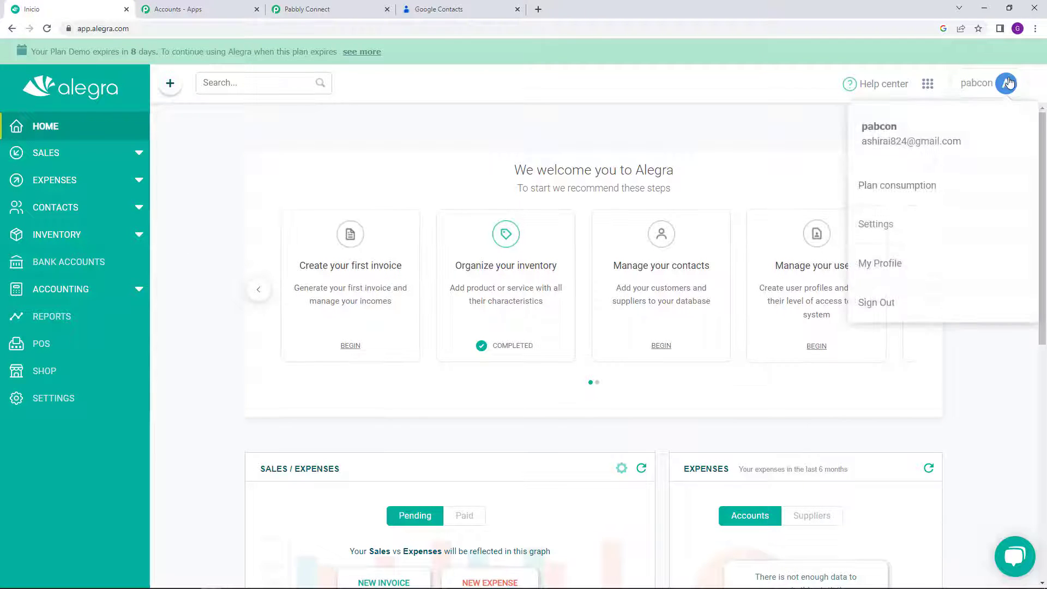
left_click(900, 264)
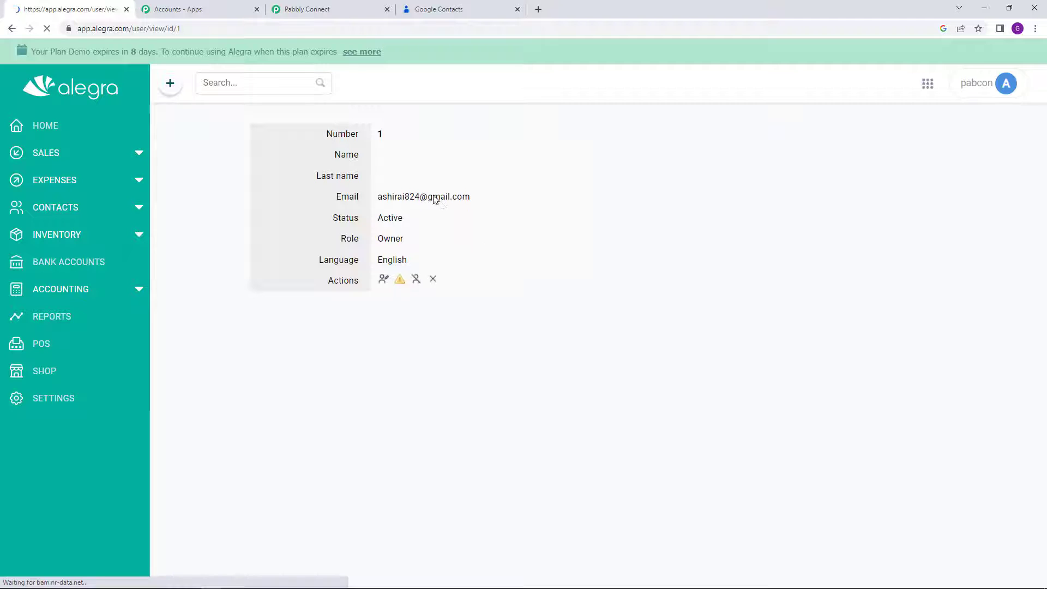
double_click(427, 196)
triple_click(426, 196)
right_click(427, 196)
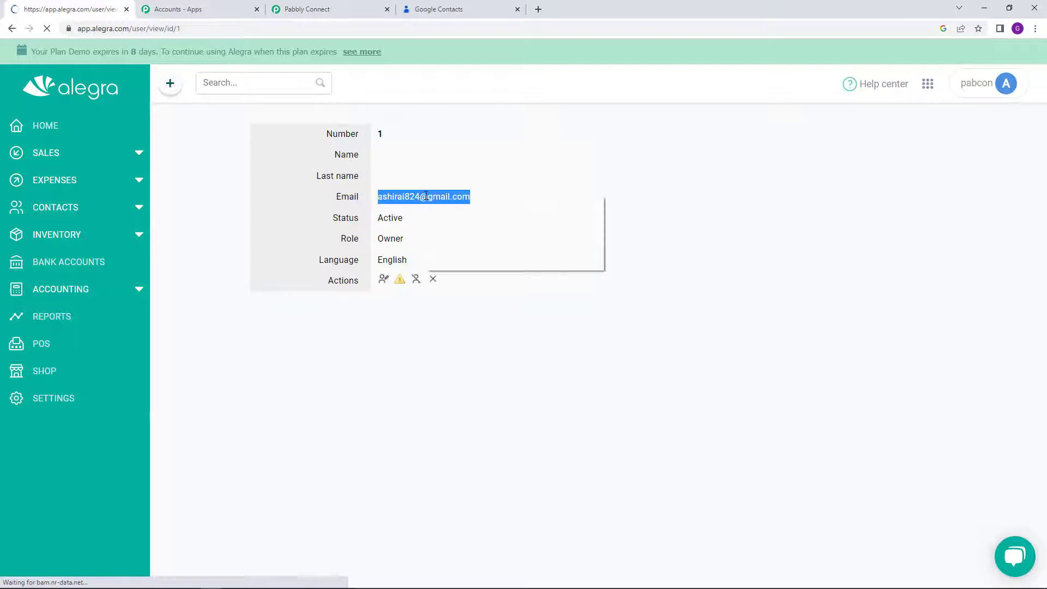
left_click(445, 205)
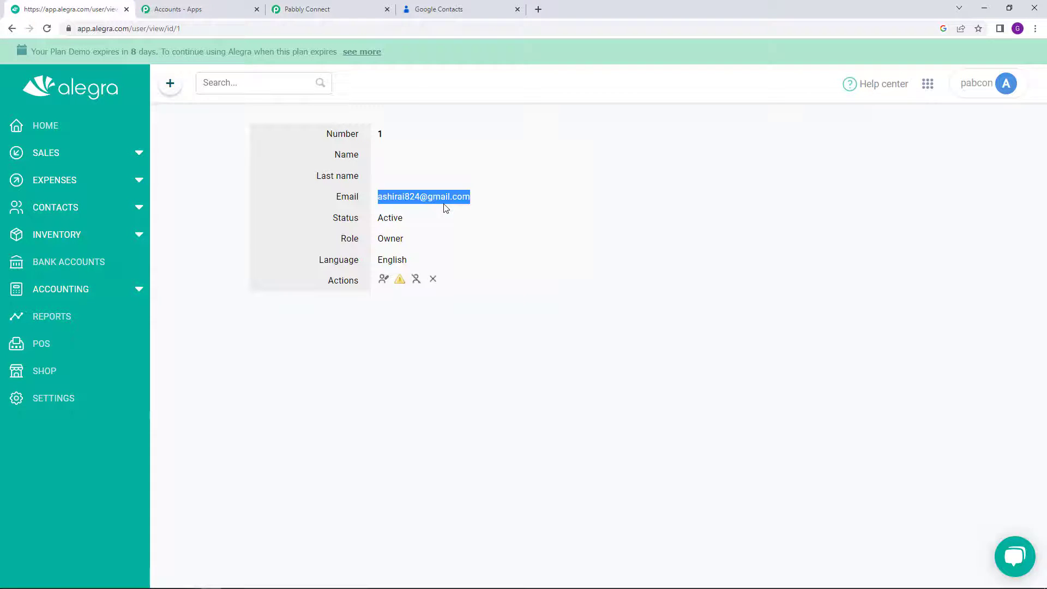
left_click(346, 9)
left_click(555, 345)
right_click(555, 345)
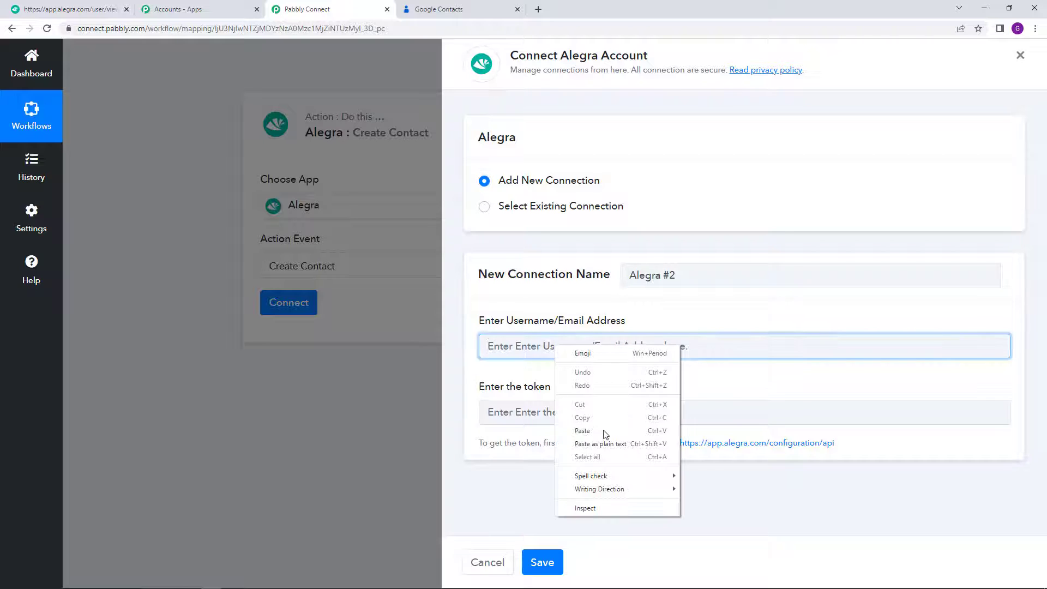
Step: Paste the Alegra account email into the username field, then return to the Alegra tab
left_click(604, 432)
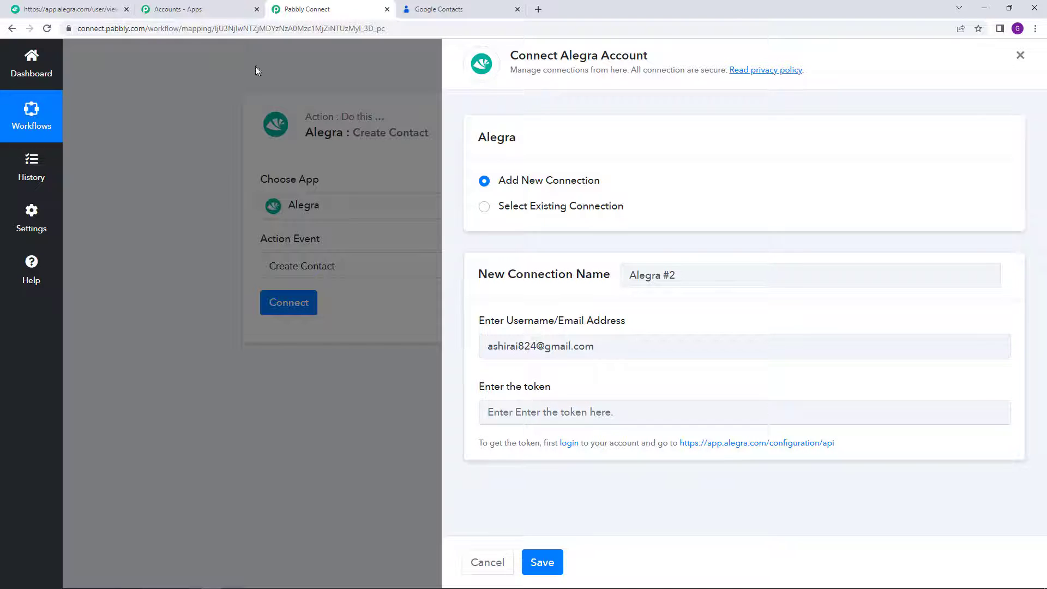
left_click(90, 5)
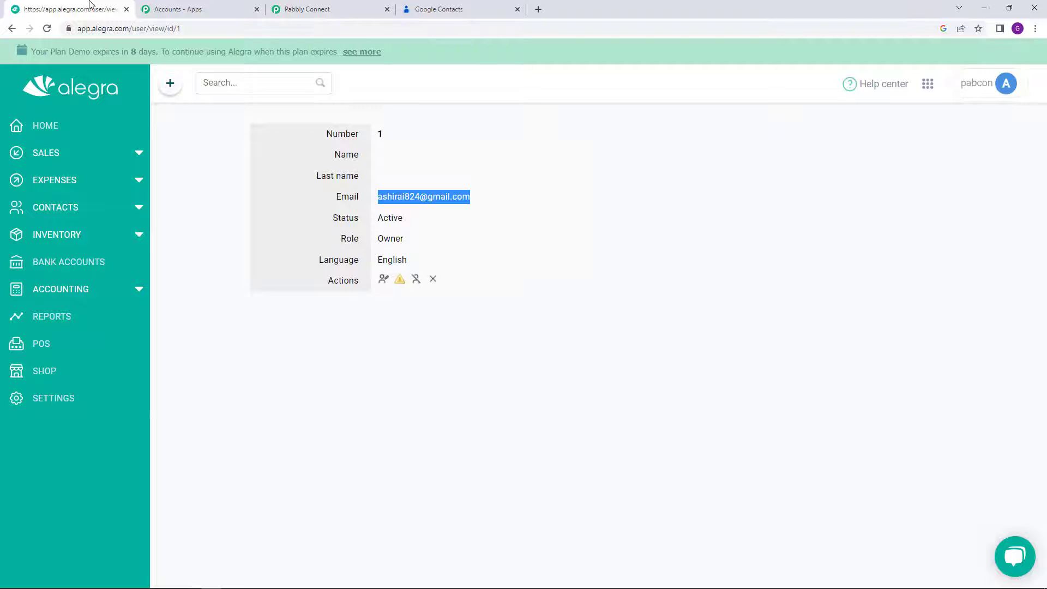
Step: Open Alegra's Settings and go to the Manual integration - API page
left_click(95, 412)
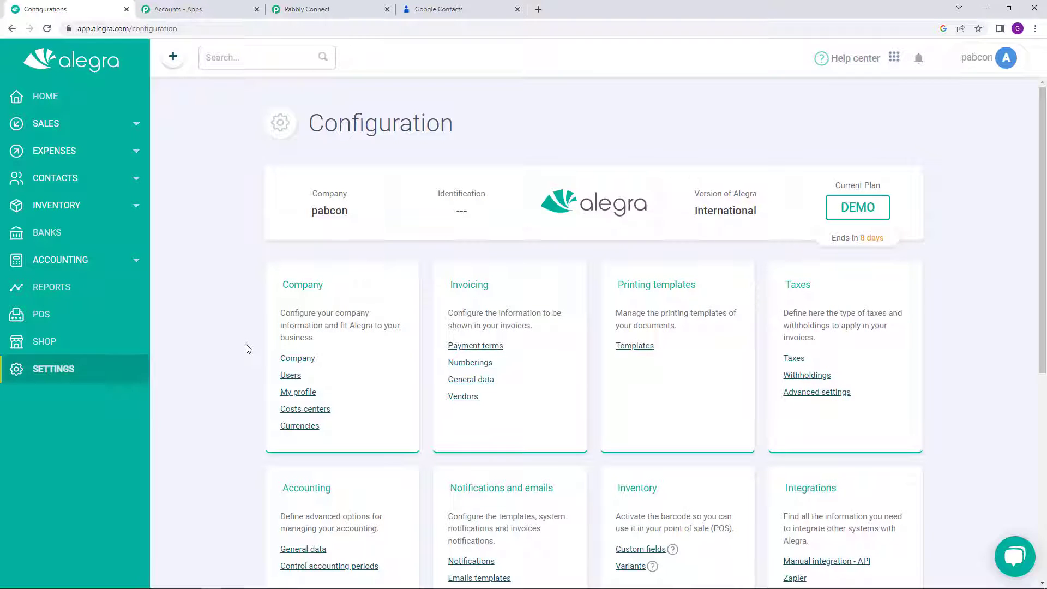
scroll(523, 322, "down", 5)
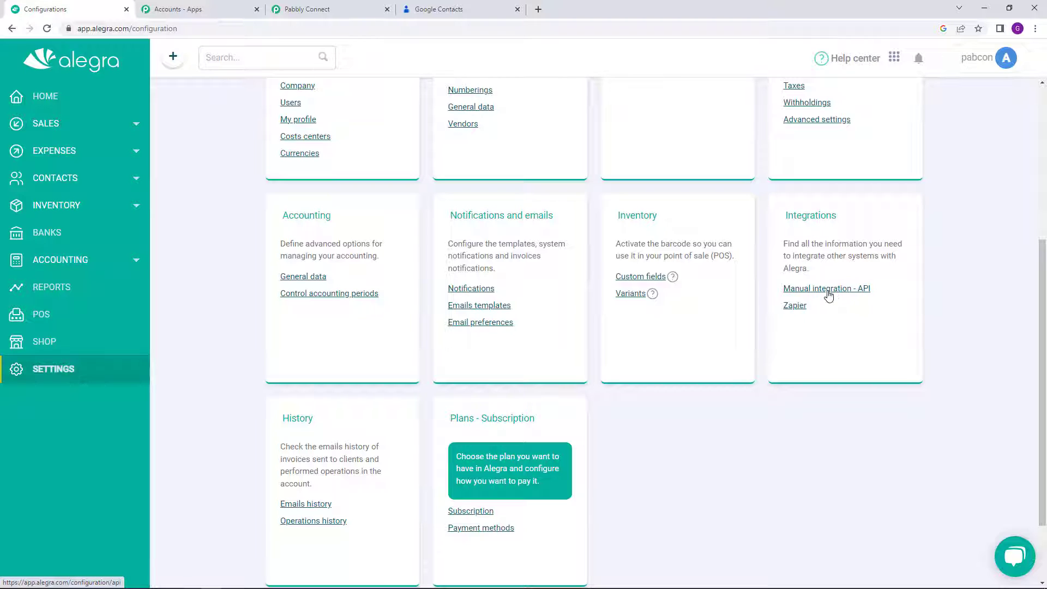
left_click(829, 294)
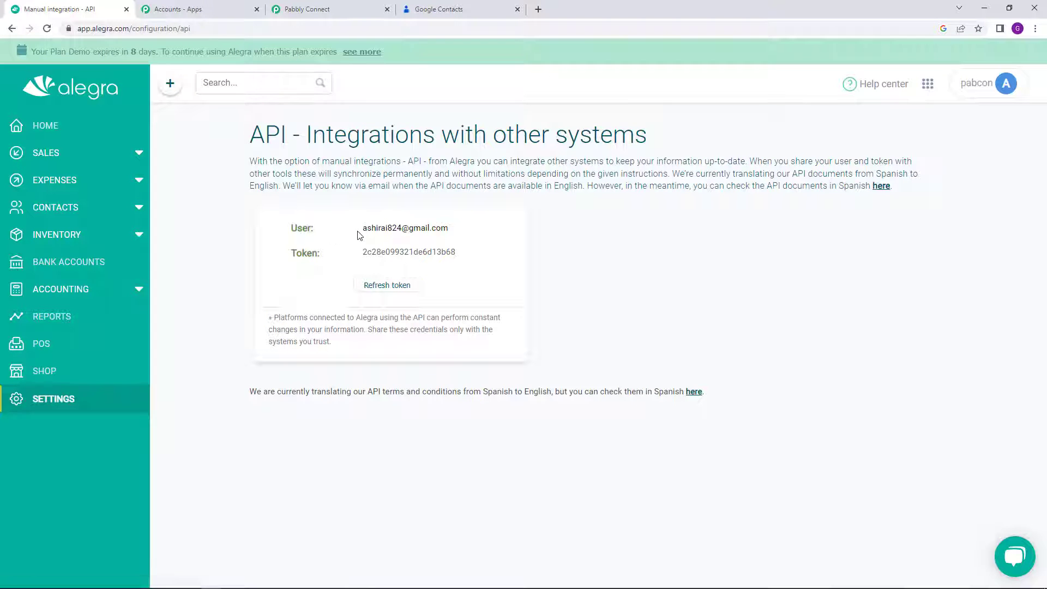
Step: Copy the API token and switch back to the Pabbly Connect connection form
left_click_drag(363, 231, 467, 236)
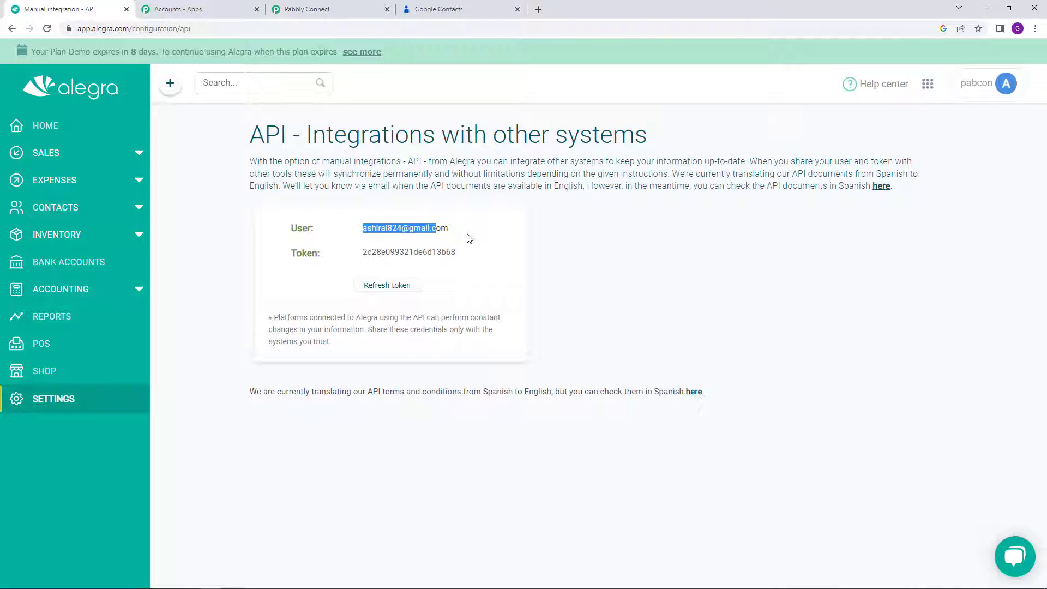
left_click(366, 255)
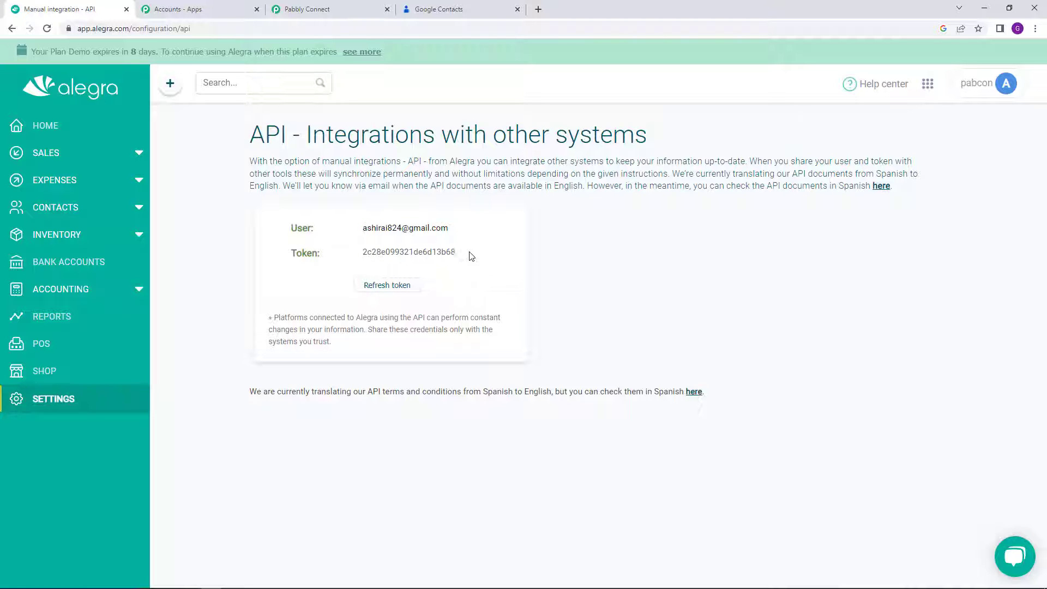
triple_click(391, 229)
left_click(410, 255)
triple_click(411, 254)
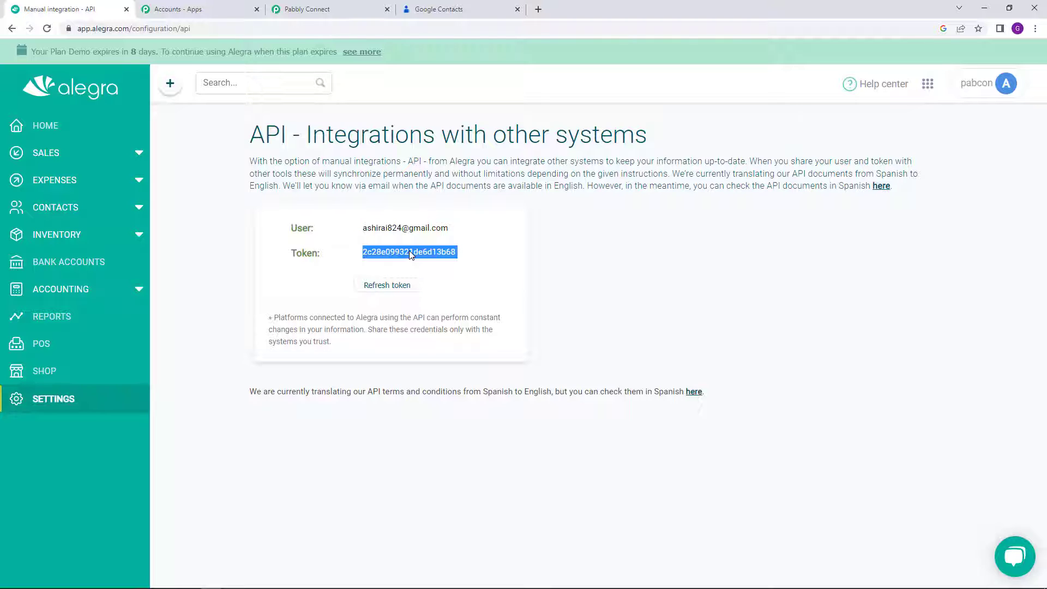
right_click(410, 252)
left_click(412, 251)
double_click(432, 251)
right_click(431, 251)
left_click(449, 260)
left_click(362, 6)
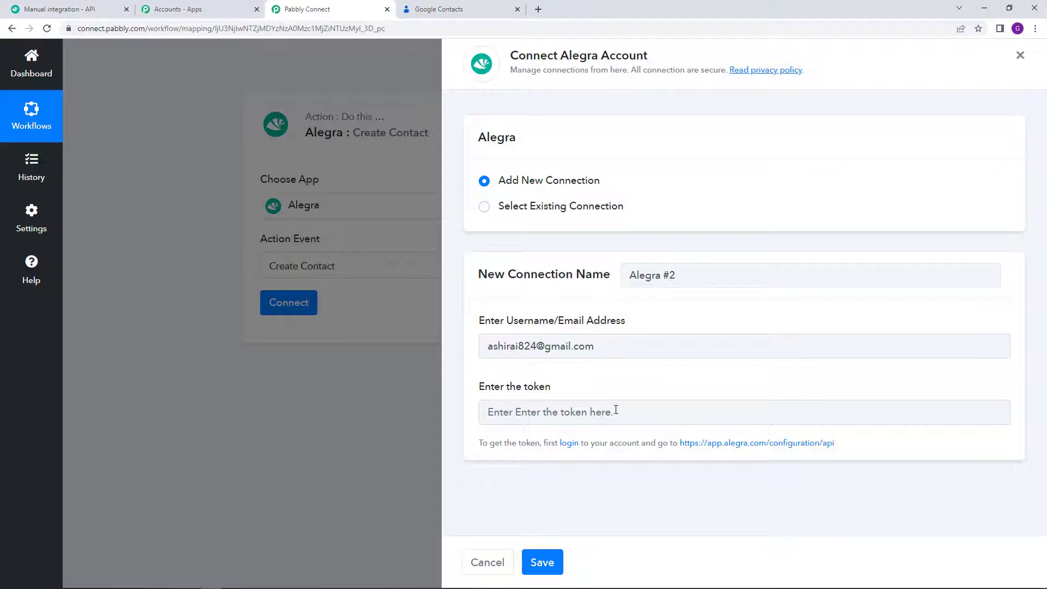
Step: Paste the API token into the Alegra connection and save it, connecting the Create Contact action
right_click(575, 410)
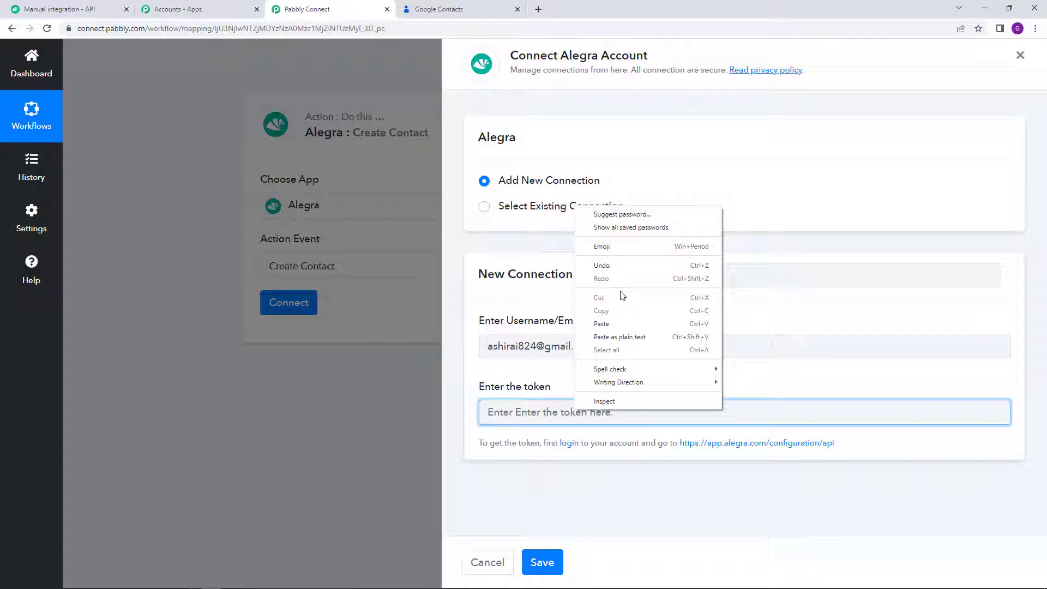
left_click(623, 324)
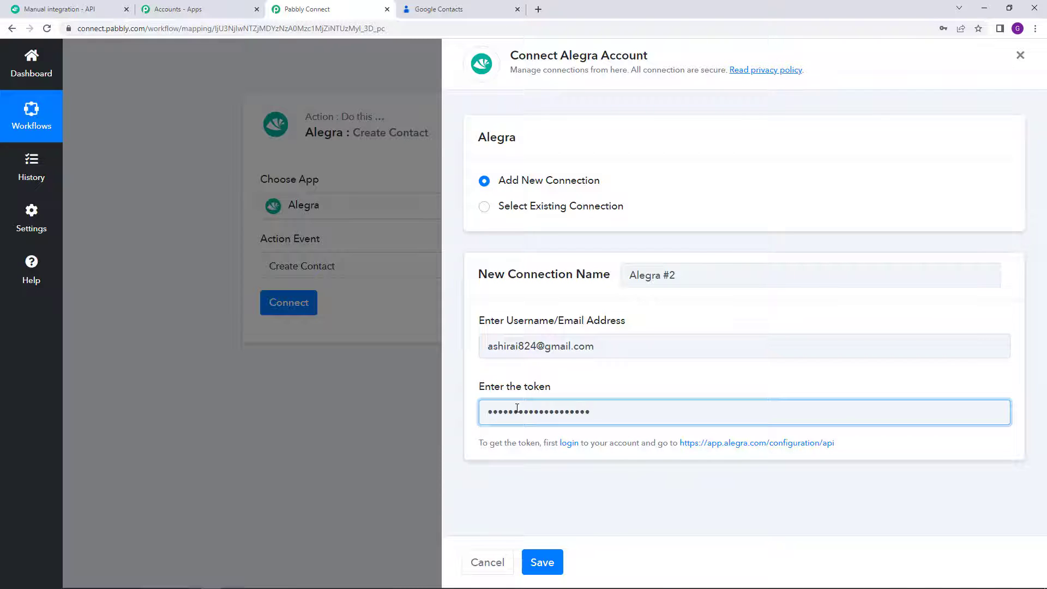
left_click(556, 561)
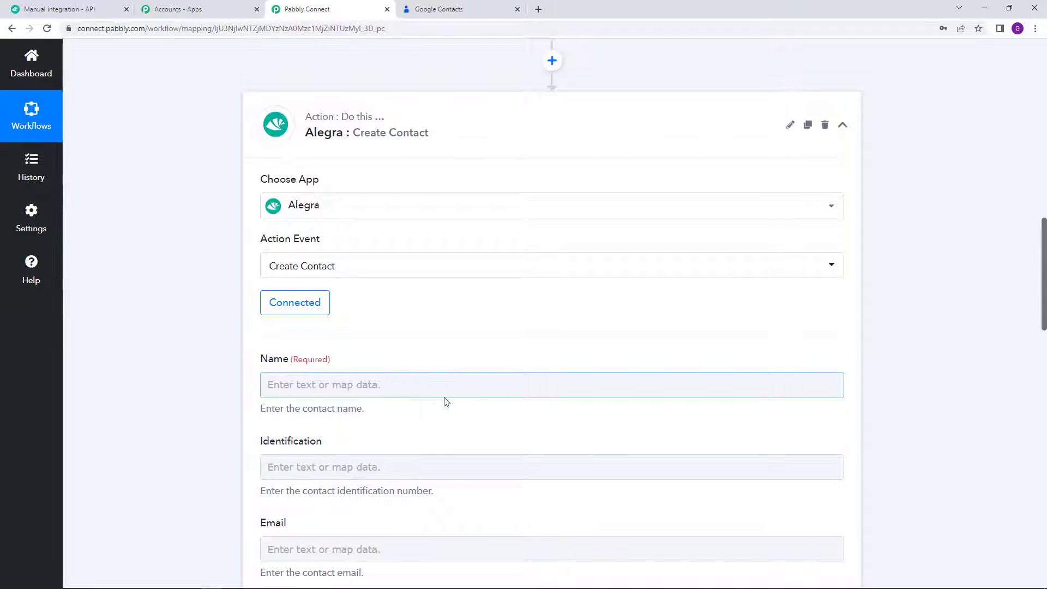
scroll(446, 402, "down", 2)
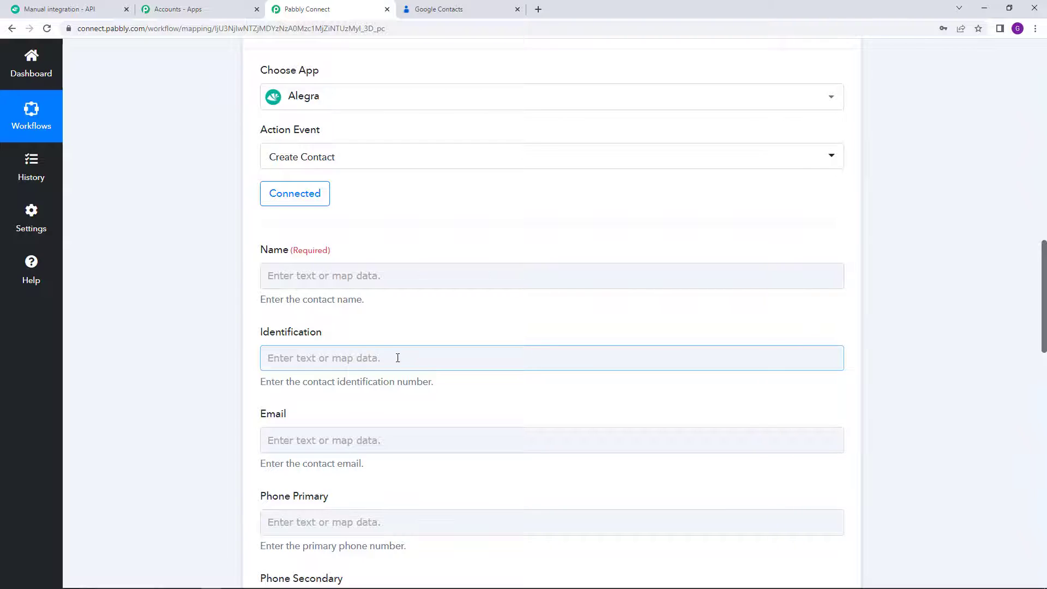
scroll(311, 322, "down", 2)
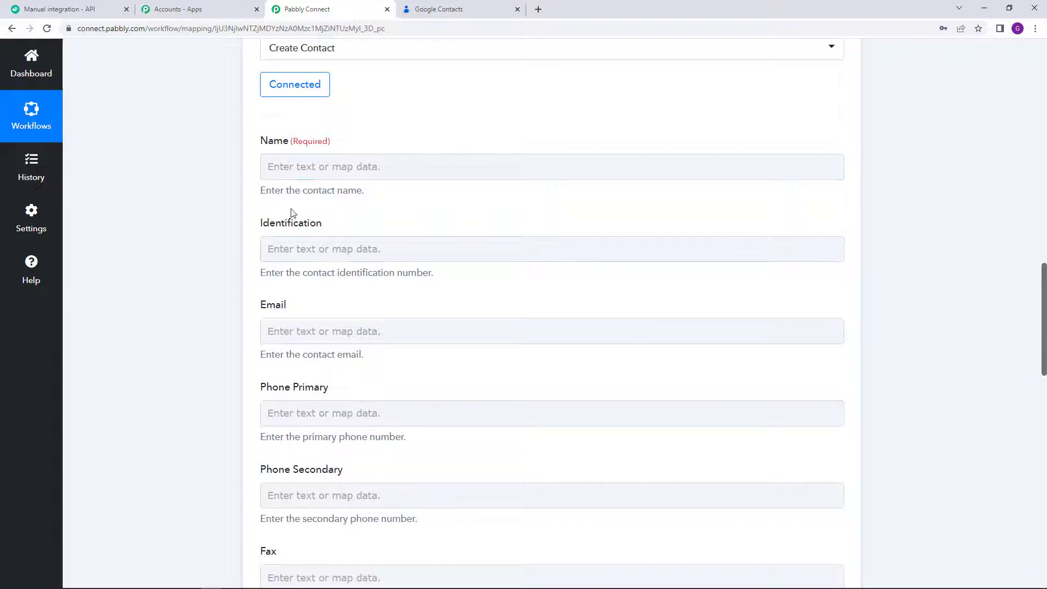
scroll(326, 289, "up", 3)
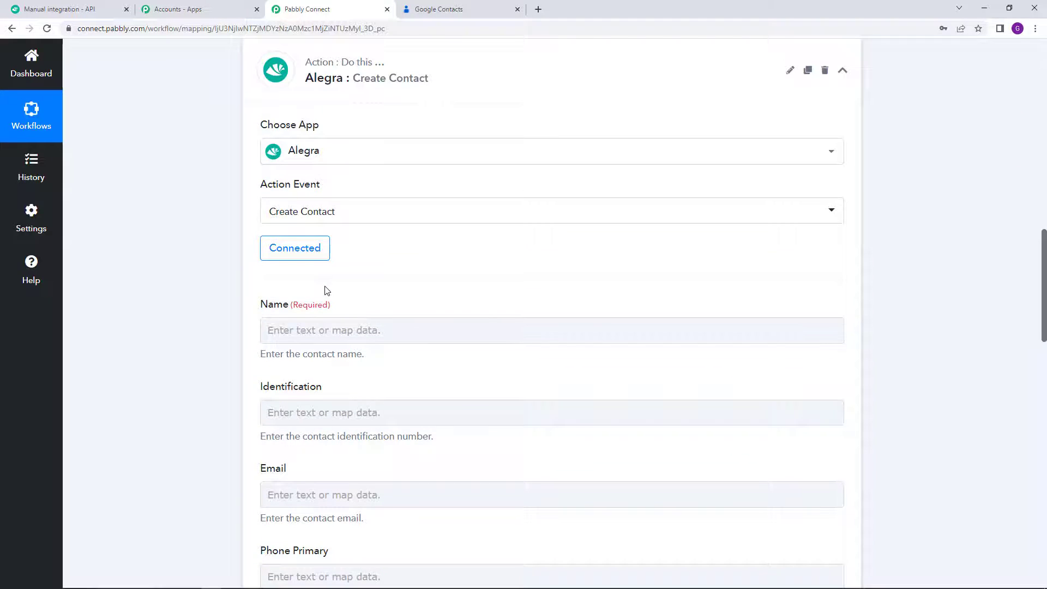
scroll(326, 289, "down", 2)
scroll(305, 218, "down", 3)
left_click(324, 219)
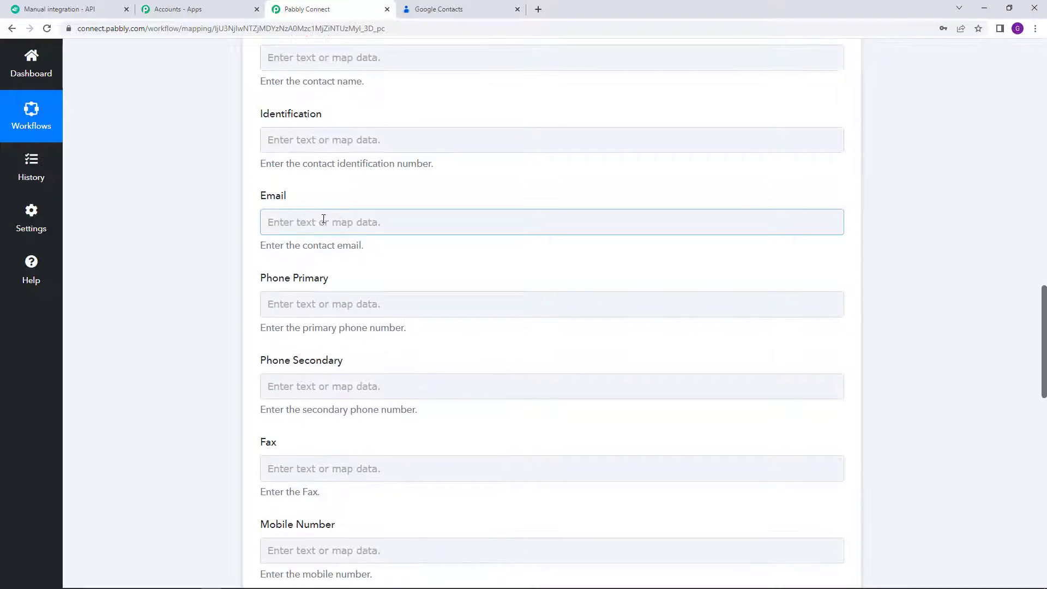
scroll(324, 229, "down", 2)
scroll(374, 294, "down", 4)
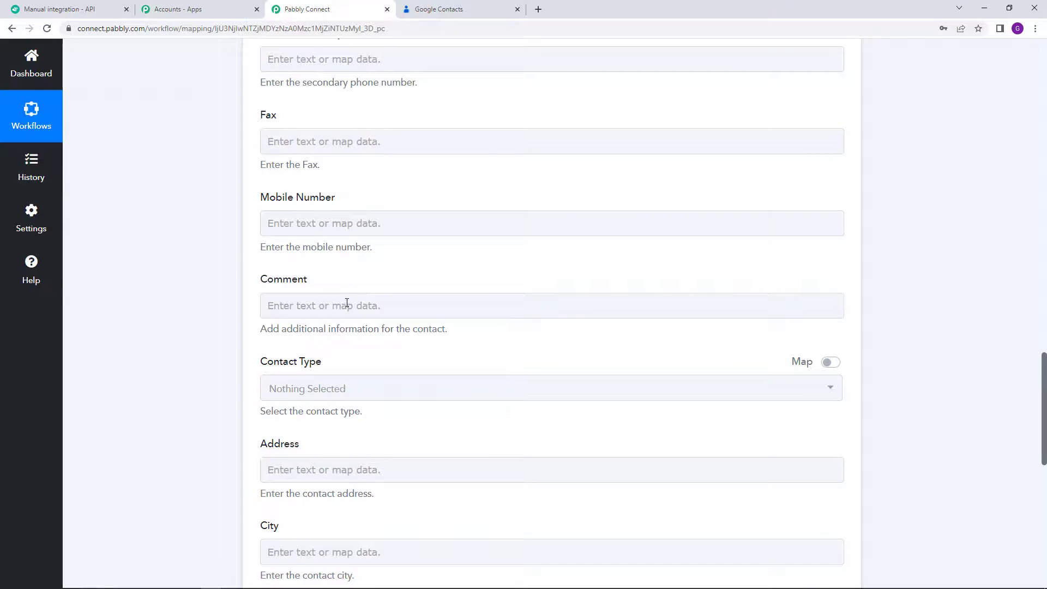
scroll(346, 303, "up", 8)
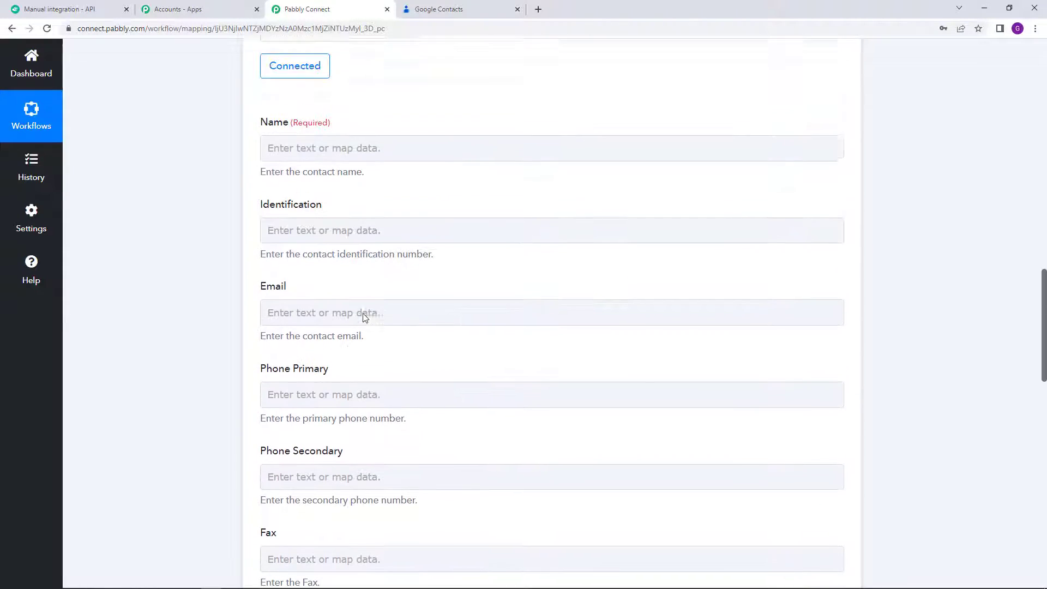
scroll(398, 300, "up", 1)
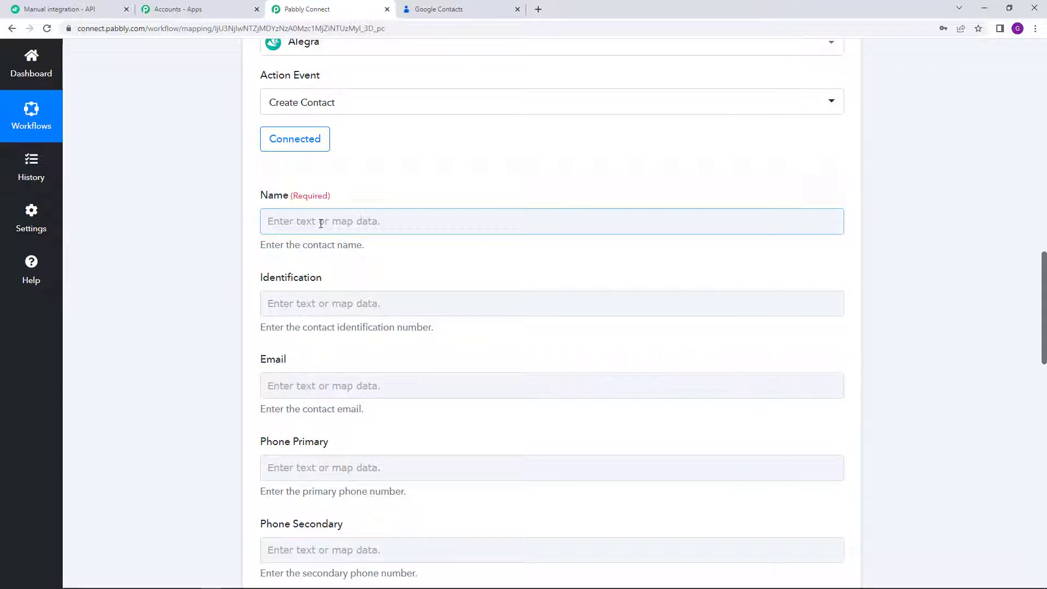
Step: Scroll past the Google Contacts response data to the Alegra Create Contact field mapping form
scroll(600, 206, "up", 9)
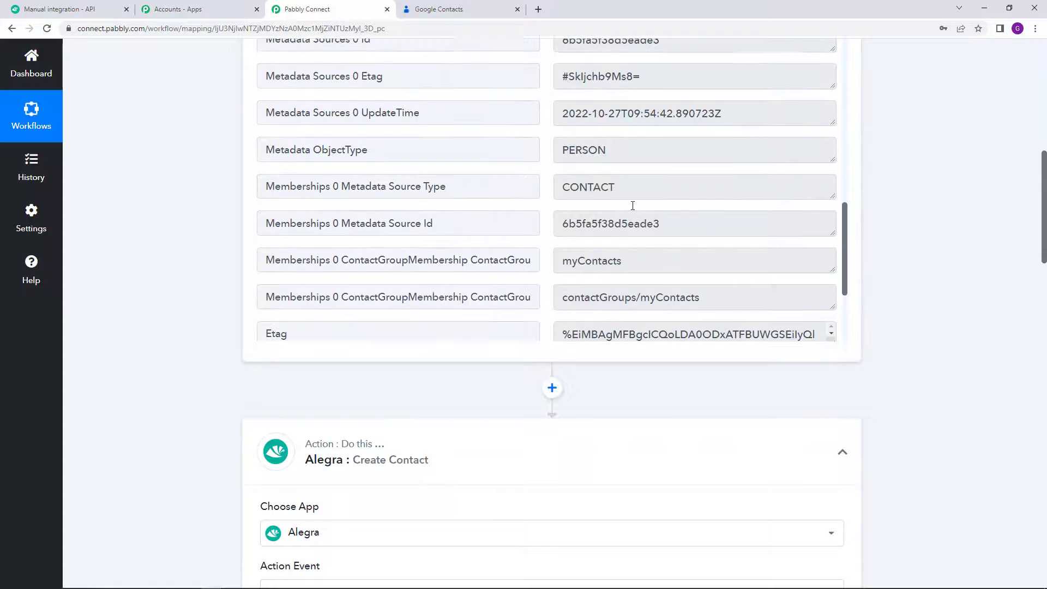
scroll(632, 206, "up", 5)
left_click_drag(643, 199, 533, 200)
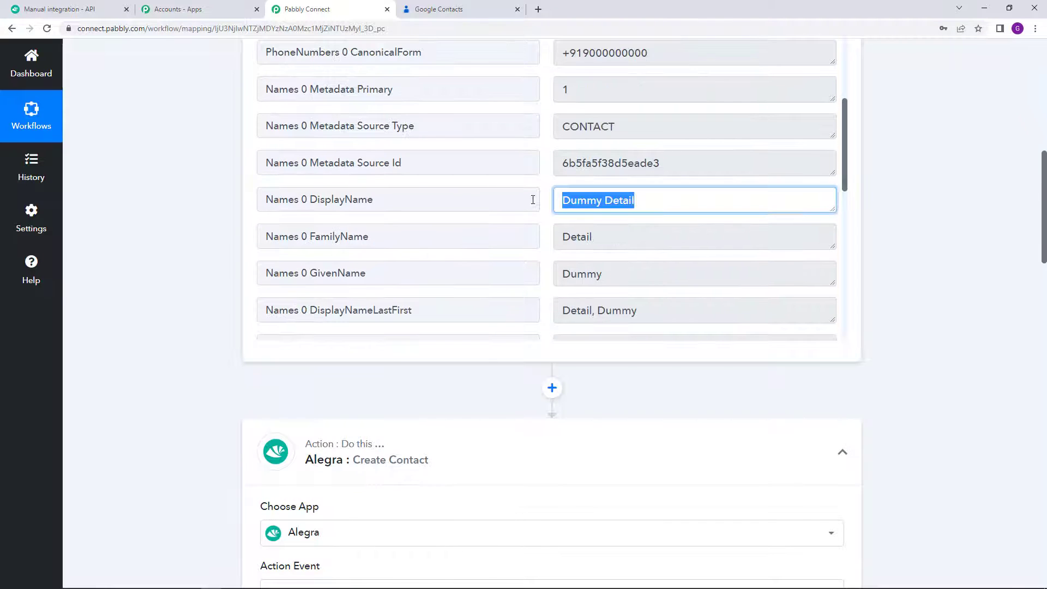
scroll(635, 224, "up", 2)
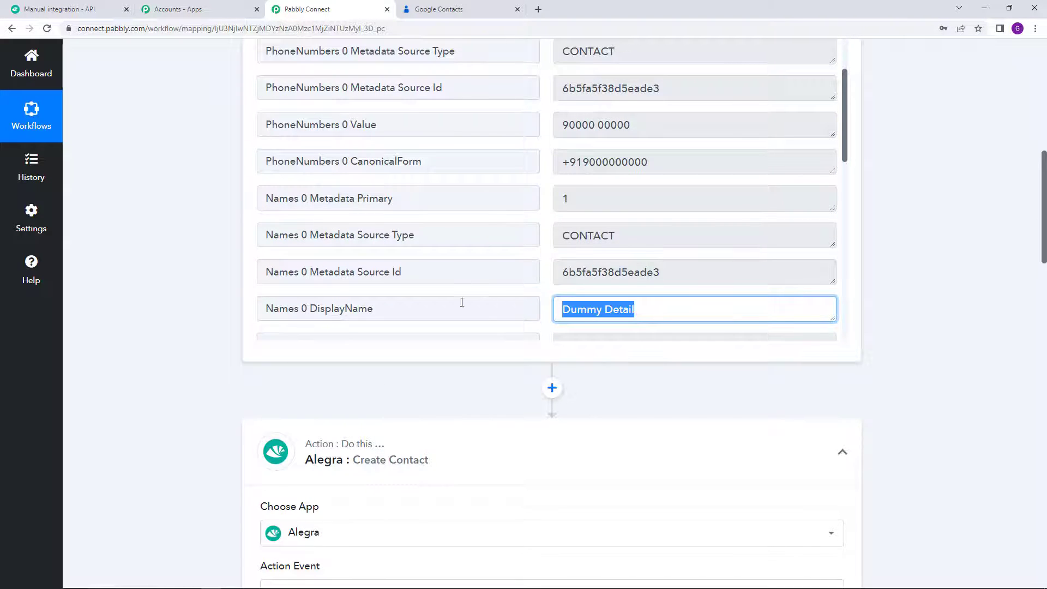
scroll(462, 302, "down", 8)
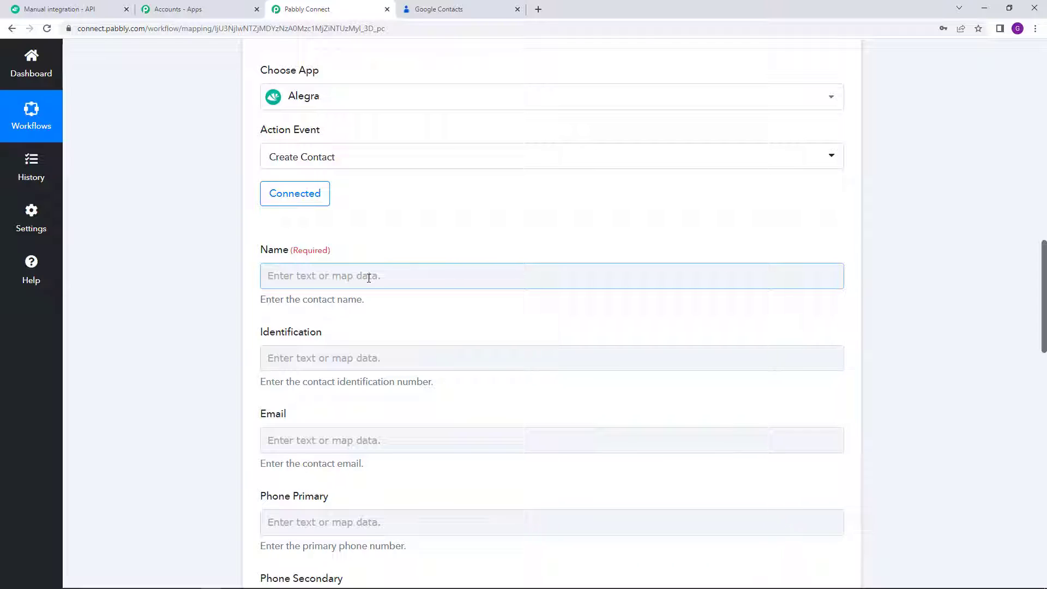
Step: Map the Alegra Name field to the Google contact's Names 0 GivenName value
left_click(329, 277)
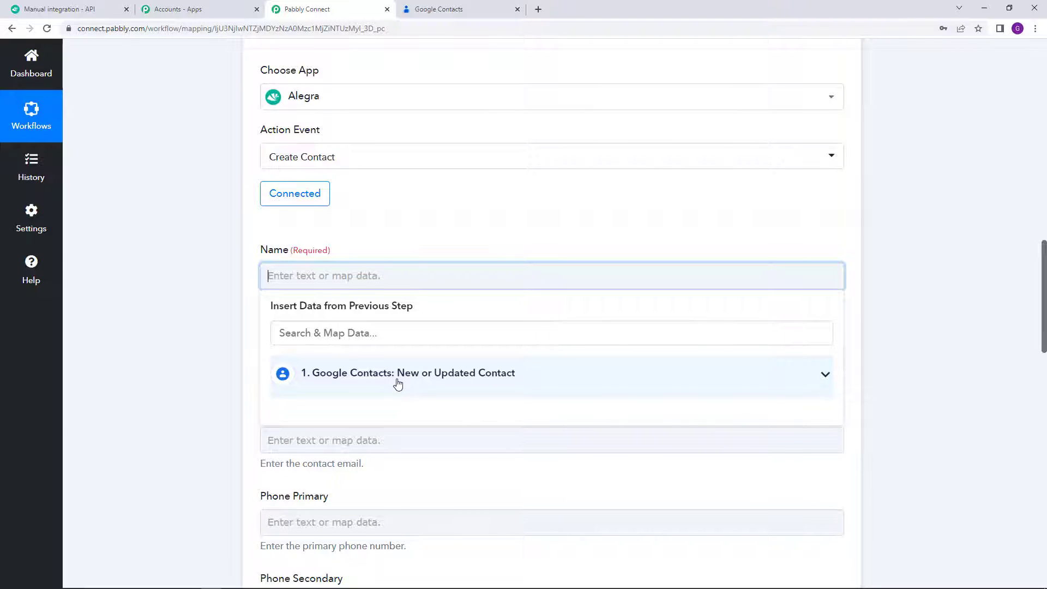
left_click(587, 379)
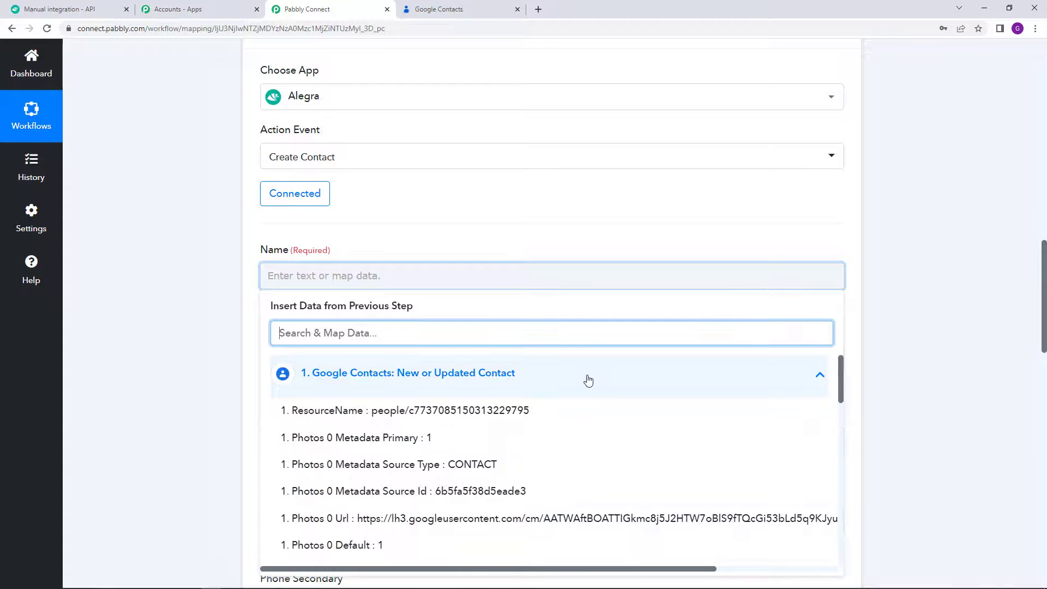
scroll(734, 409, "down", 5)
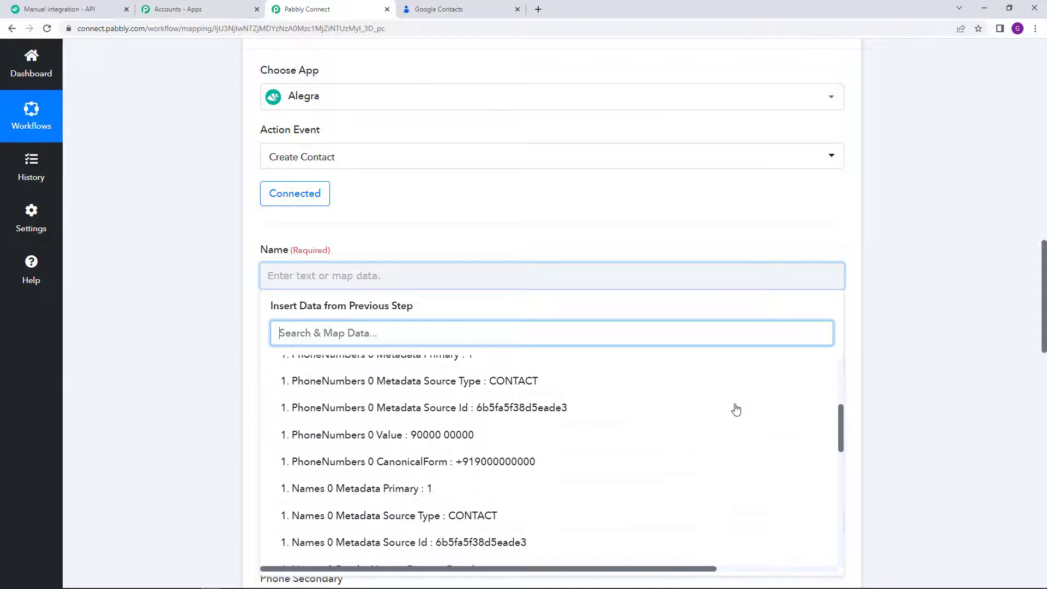
scroll(697, 409, "down", 2)
scroll(685, 409, "up", 1)
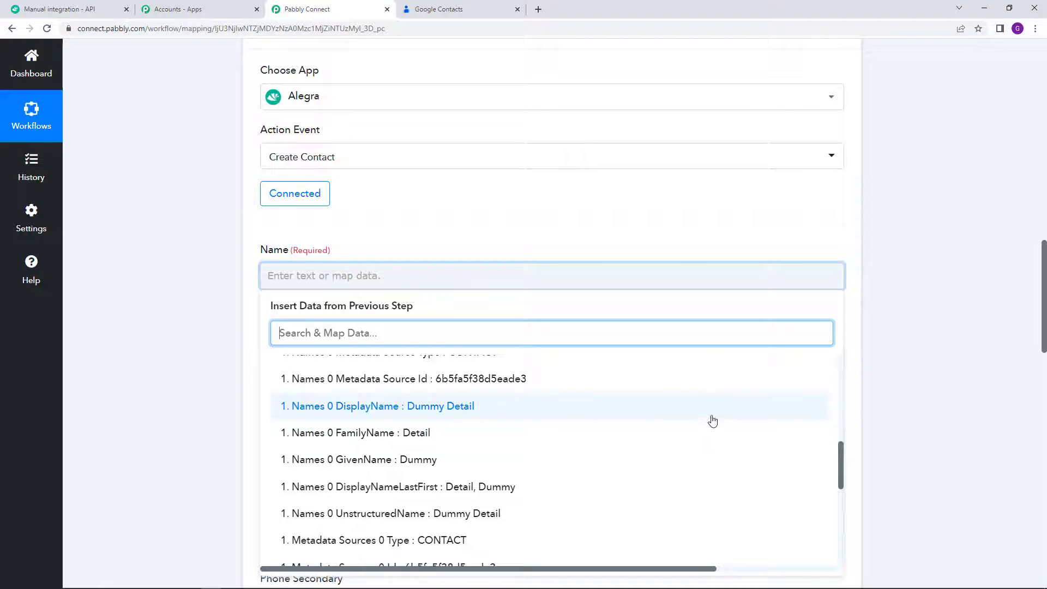
scroll(693, 419, "down", 1)
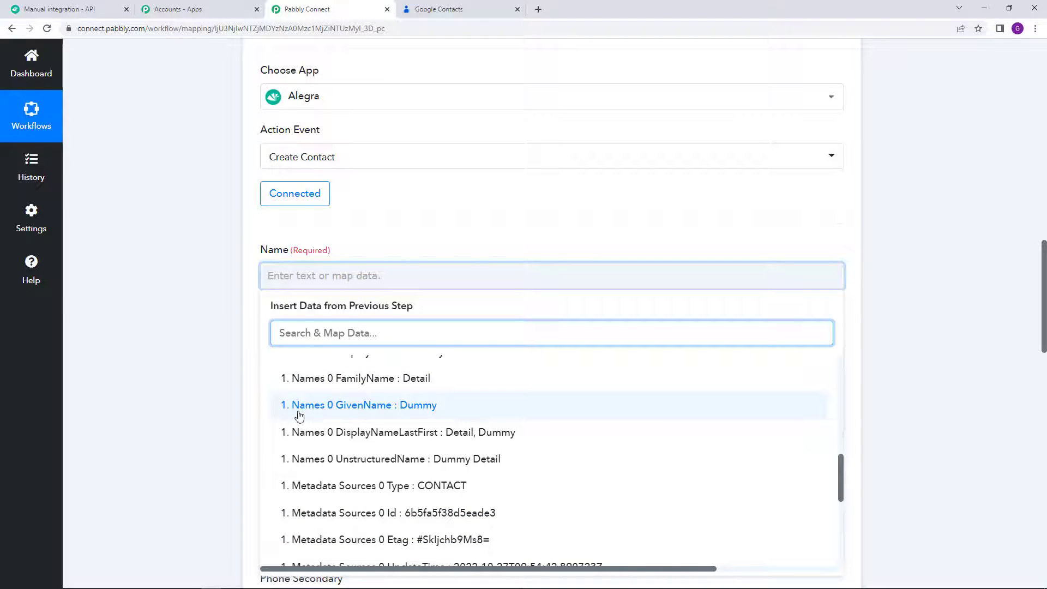
left_click(399, 406)
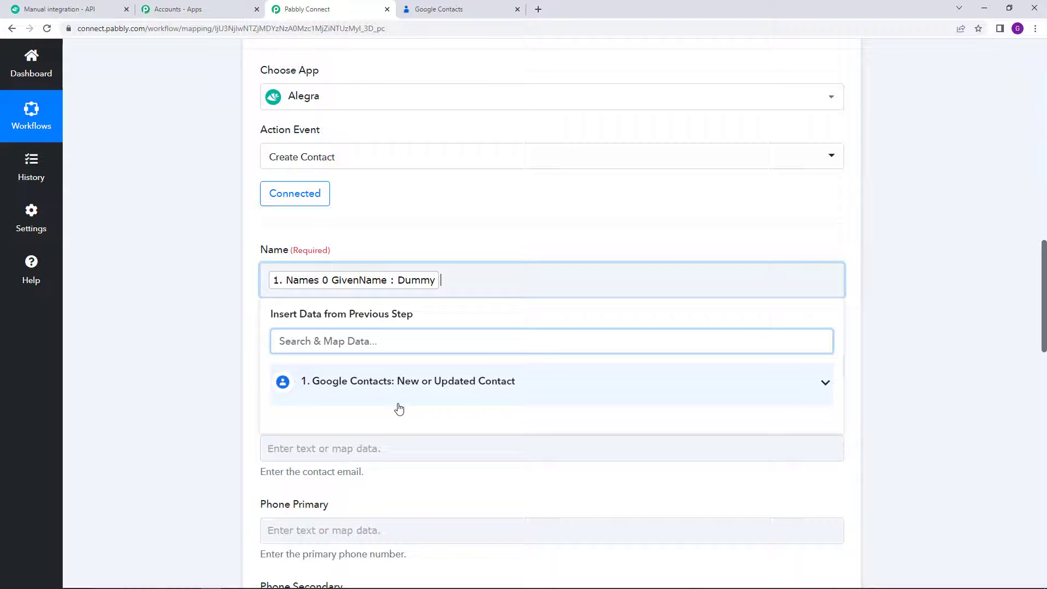
left_click(426, 226)
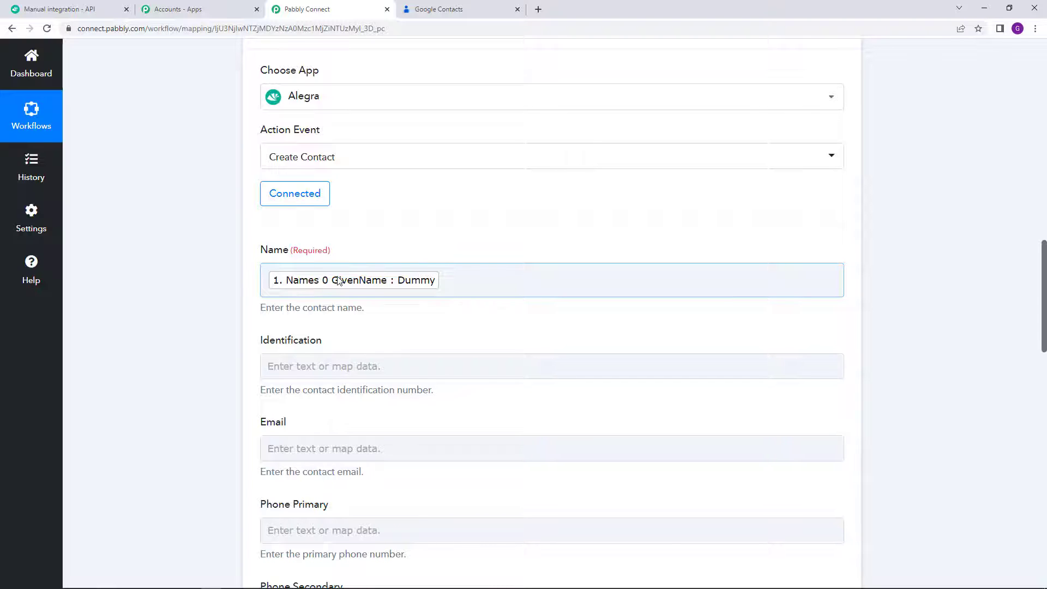
Step: Replace Name's GivenName mapping with Names 0 DisplayName (Dummy Detail)
left_click(323, 283)
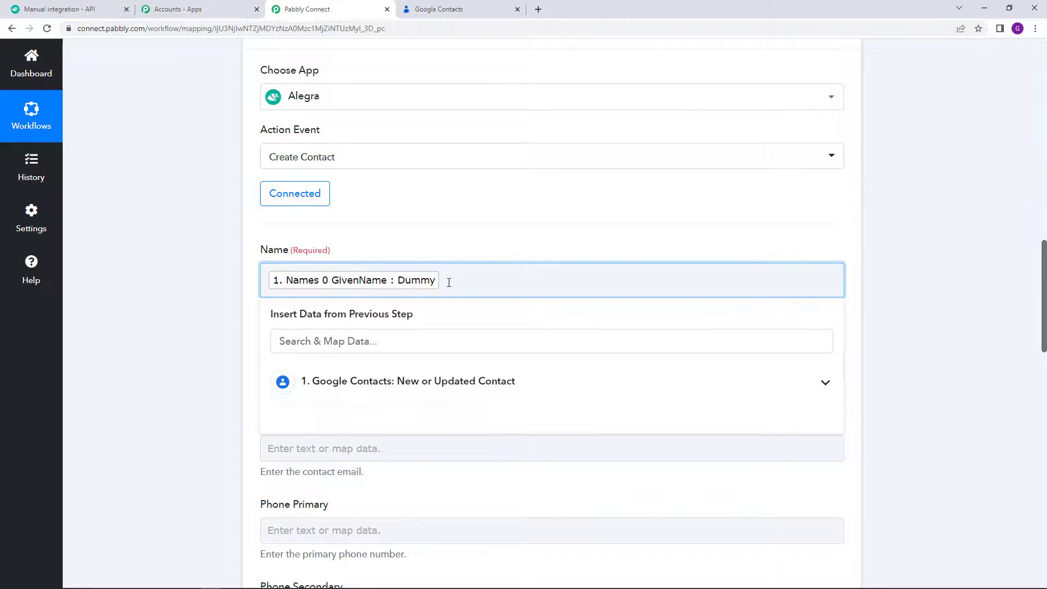
left_click(458, 381)
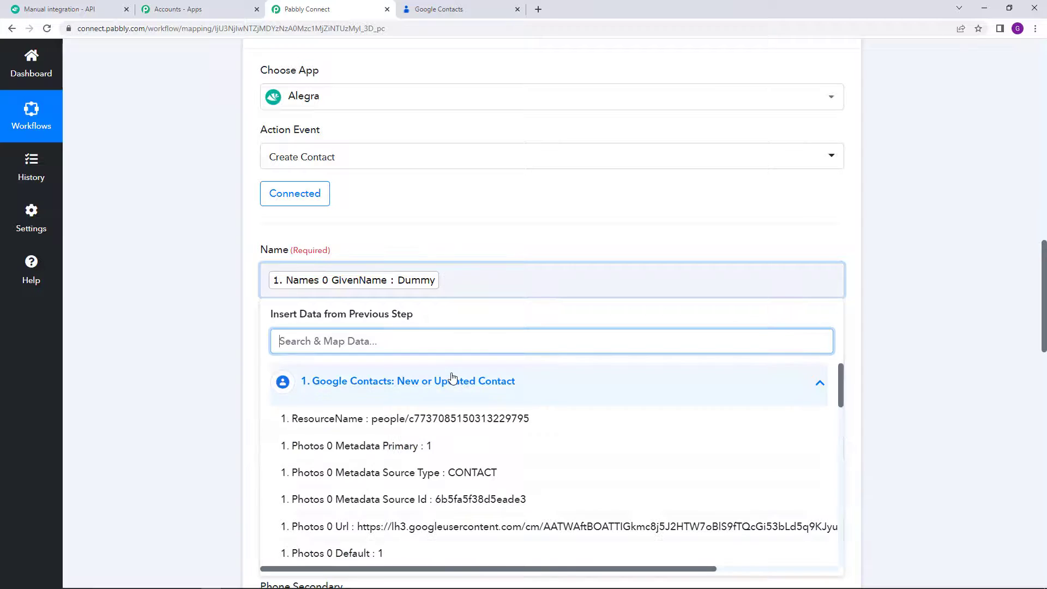
scroll(496, 478, "down", 1)
scroll(496, 478, "down", 5)
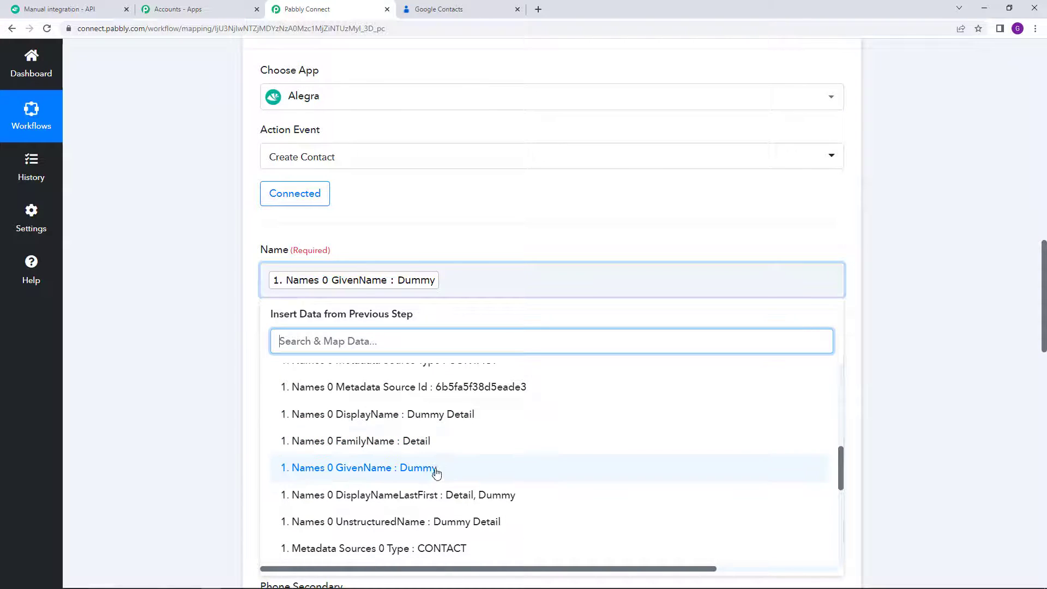
left_click(367, 416)
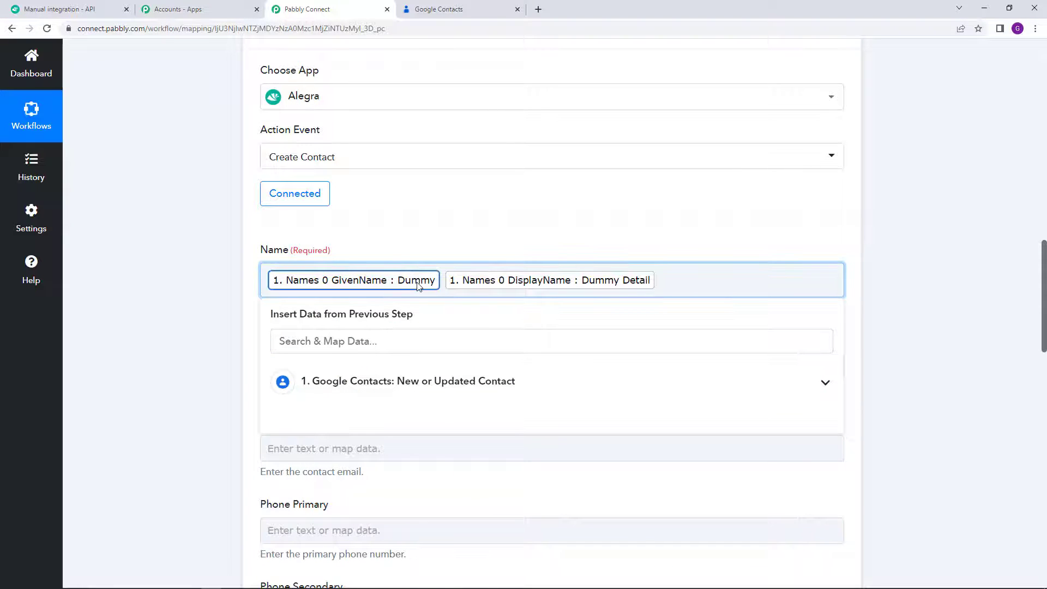
key("BackSpace")
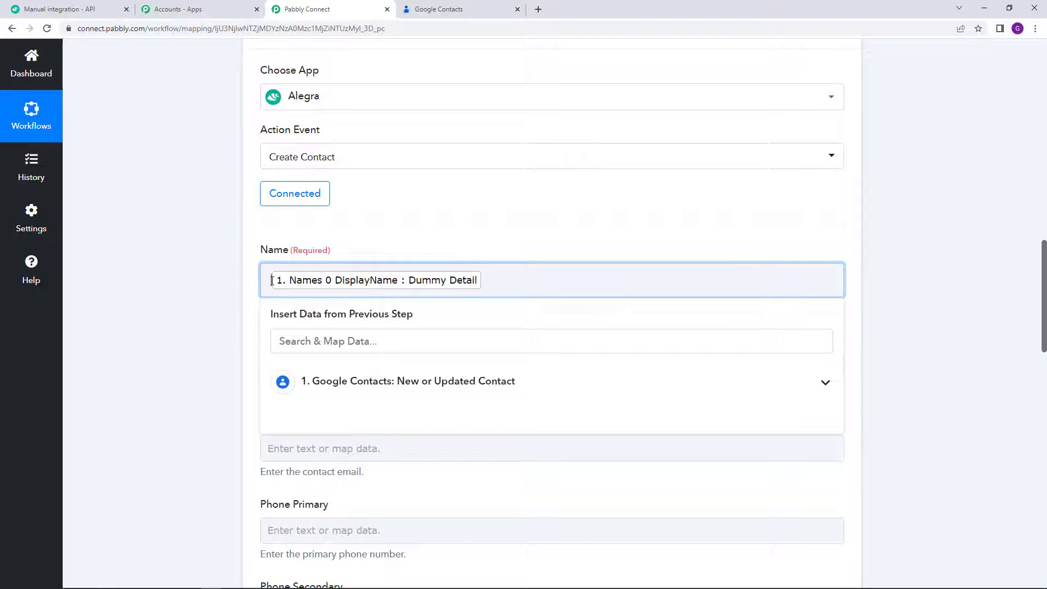
left_click(444, 257)
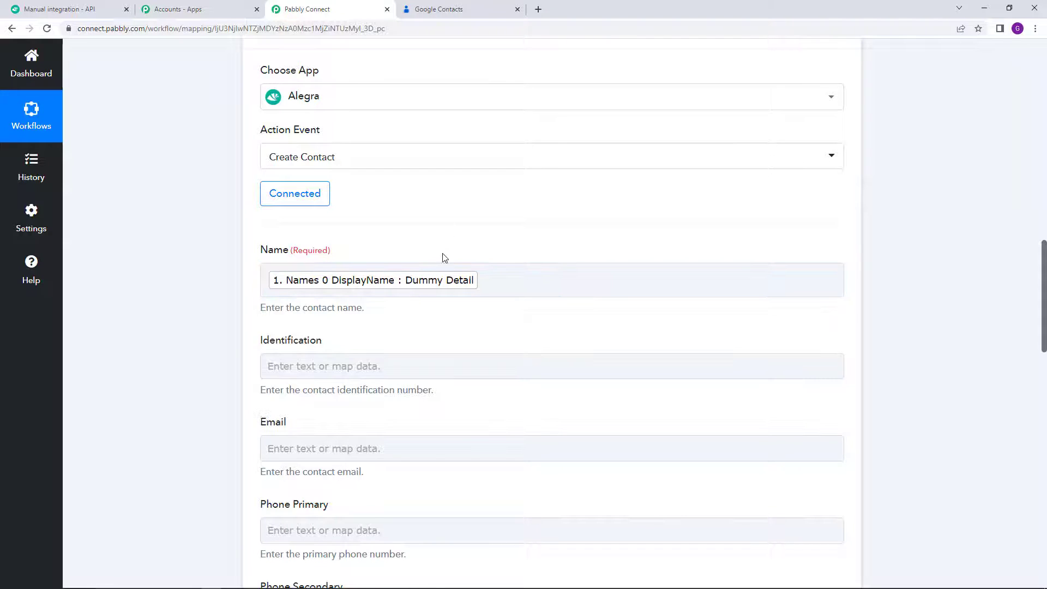
Step: Map the Alegra Email field to the Google contact's email address
scroll(460, 285, "down", 2)
scroll(382, 294, "down", 1)
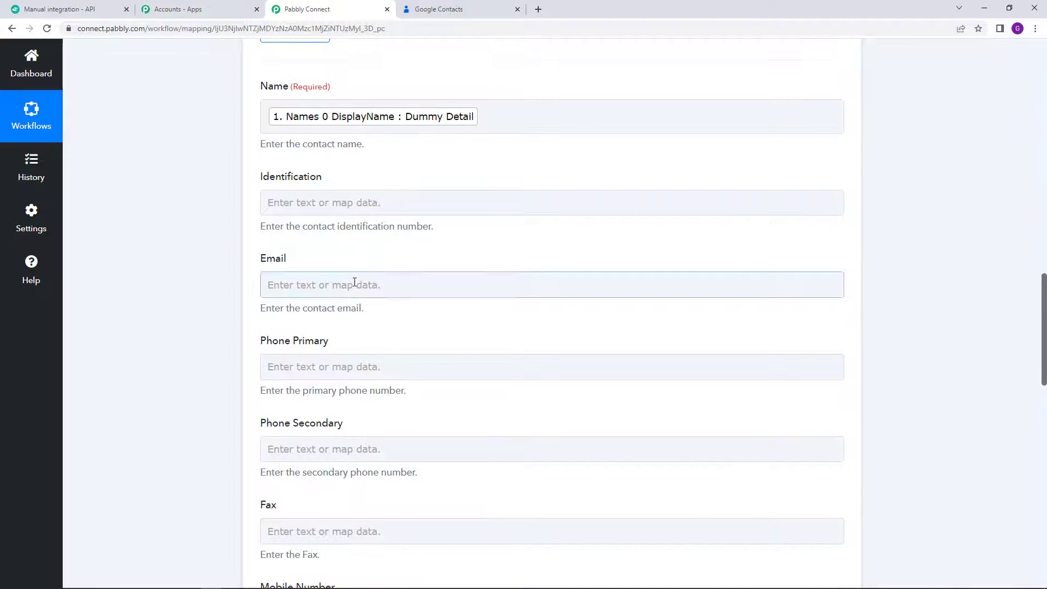
left_click(301, 204)
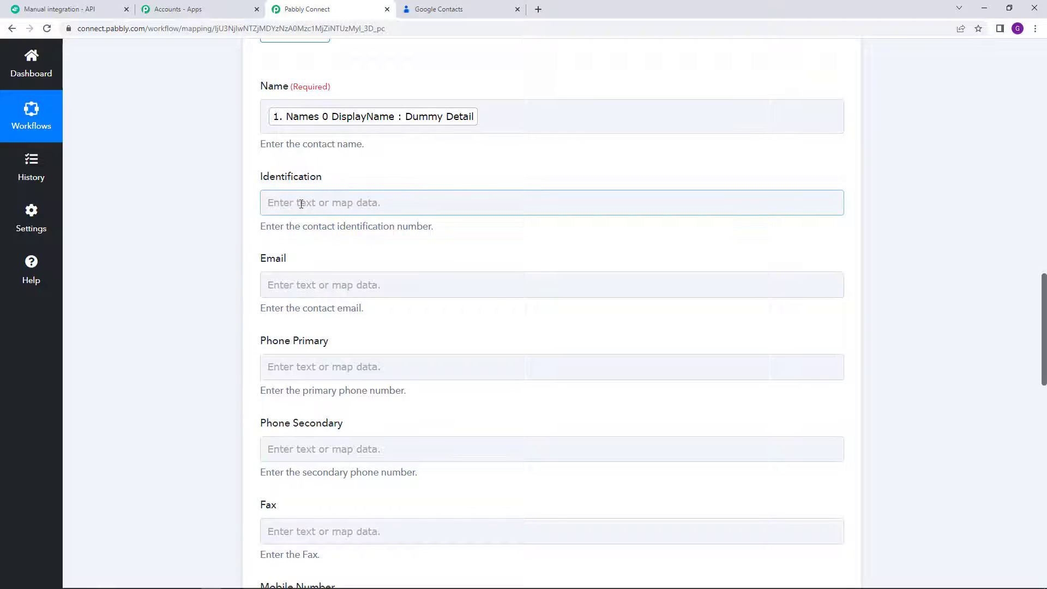
scroll(332, 216, "down", 2)
left_click(332, 180)
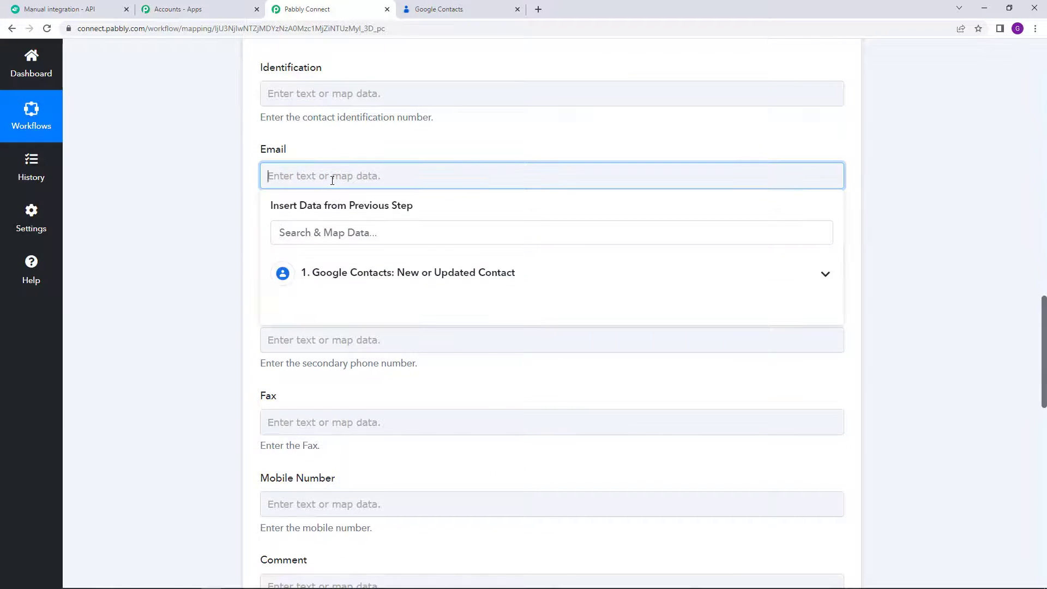
left_click(422, 275)
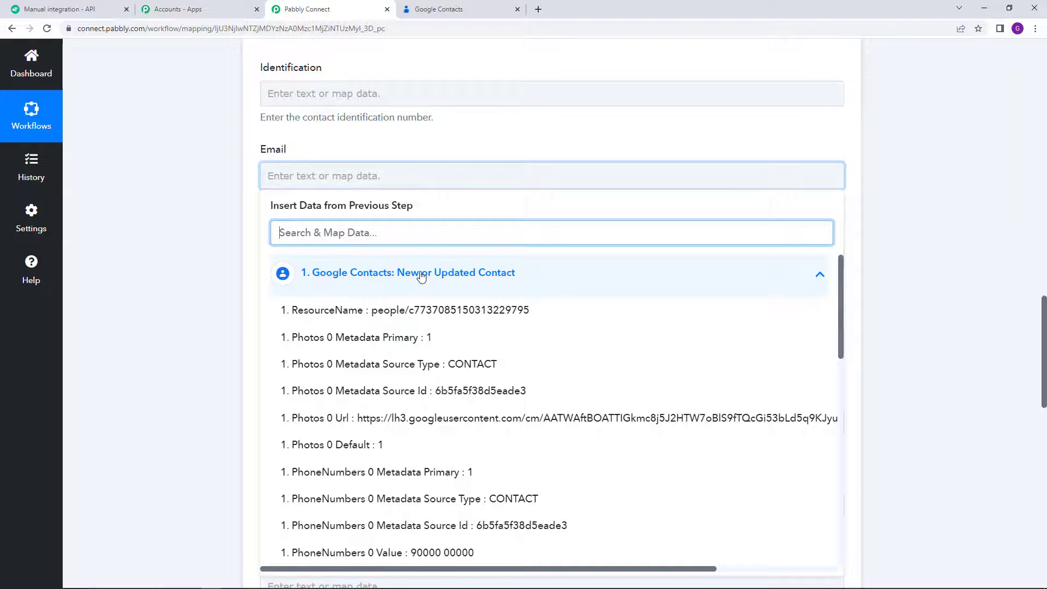
scroll(428, 322, "down", 10)
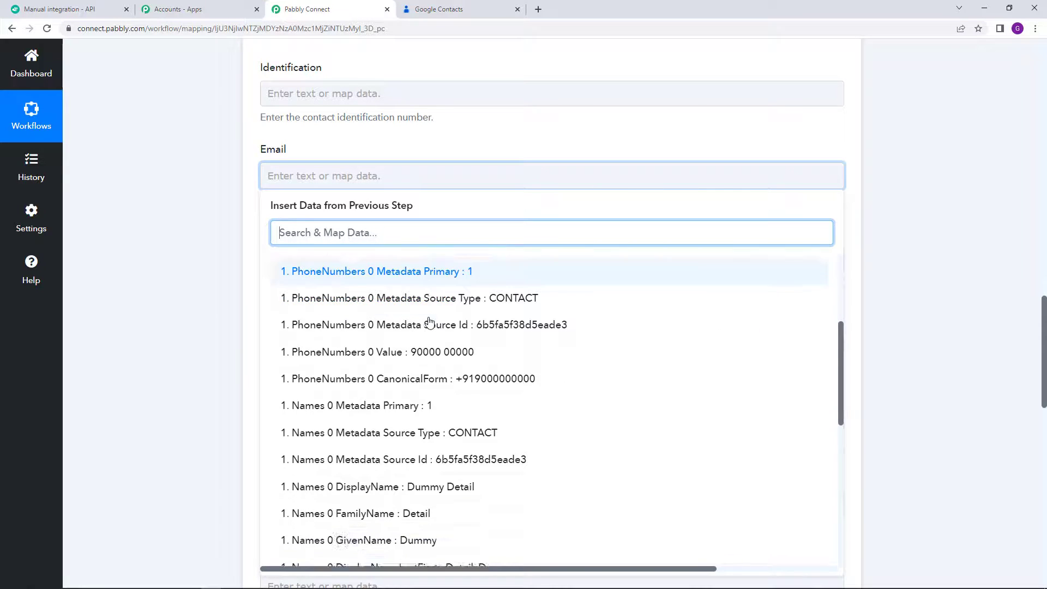
scroll(430, 321, "down", 2)
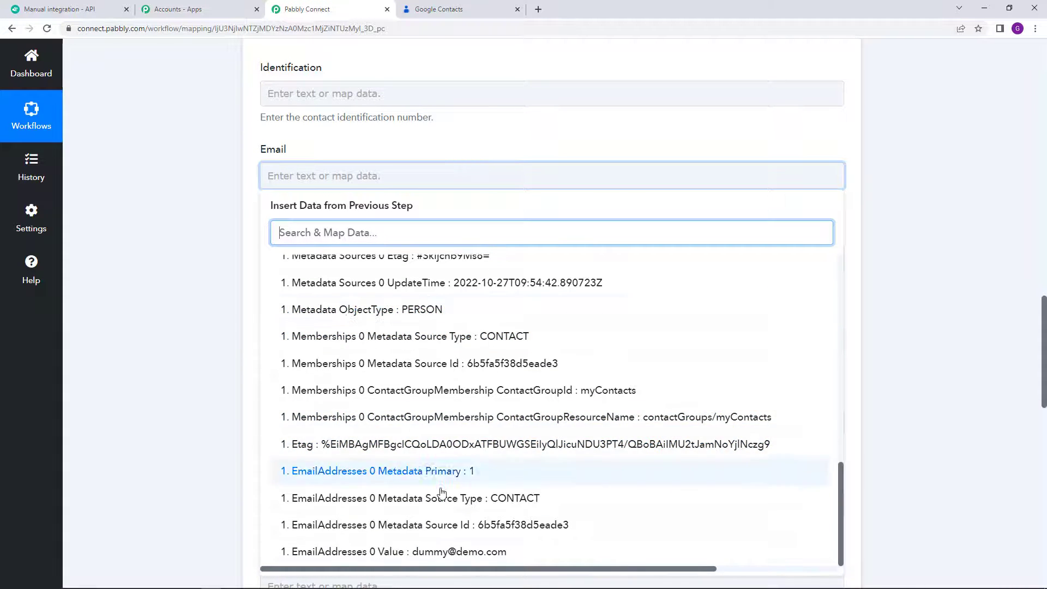
left_click(397, 554)
left_click(204, 313)
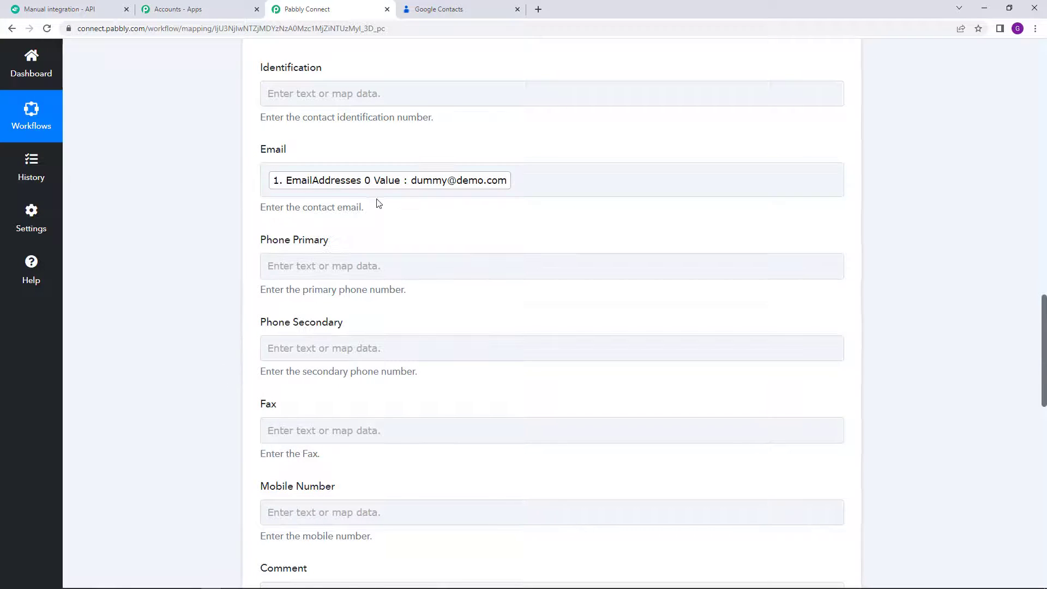
Step: Map the Alegra Mobile Number field to the Google contact's phone number
scroll(389, 196, "down", 2)
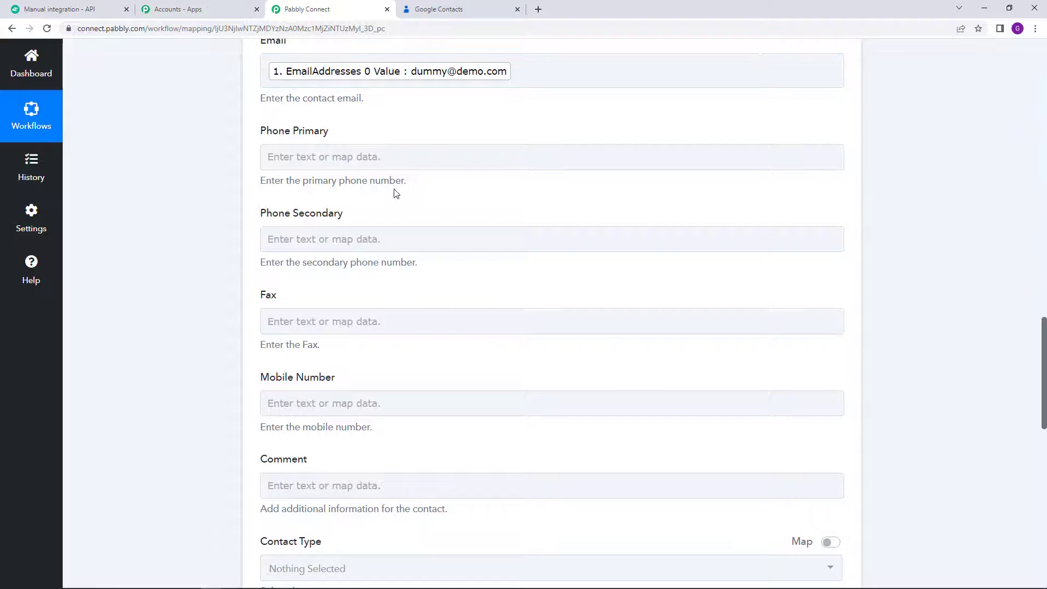
scroll(395, 194, "down", 1)
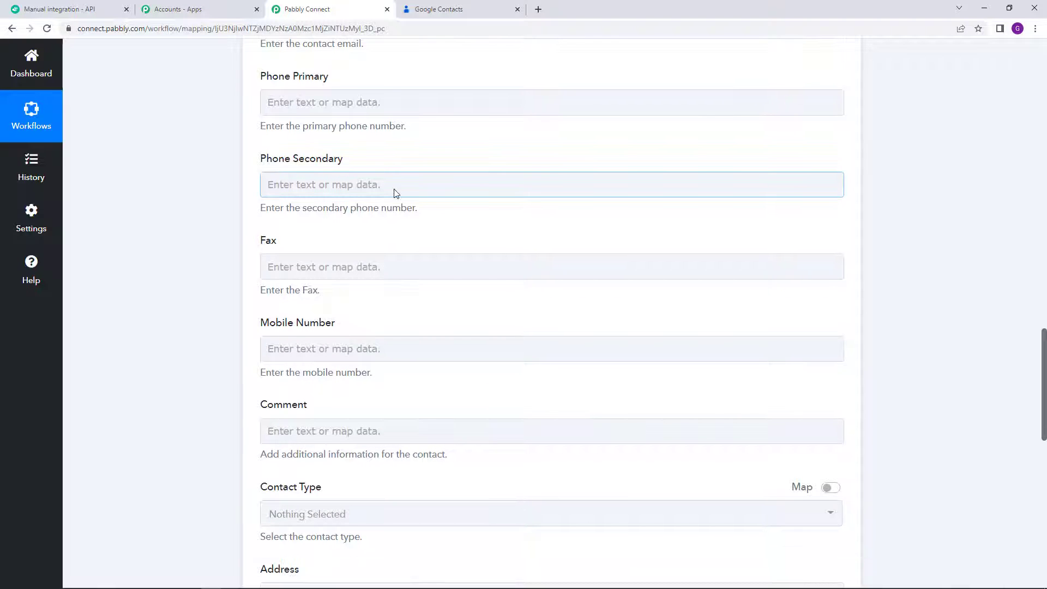
scroll(396, 194, "down", 3)
left_click(351, 184)
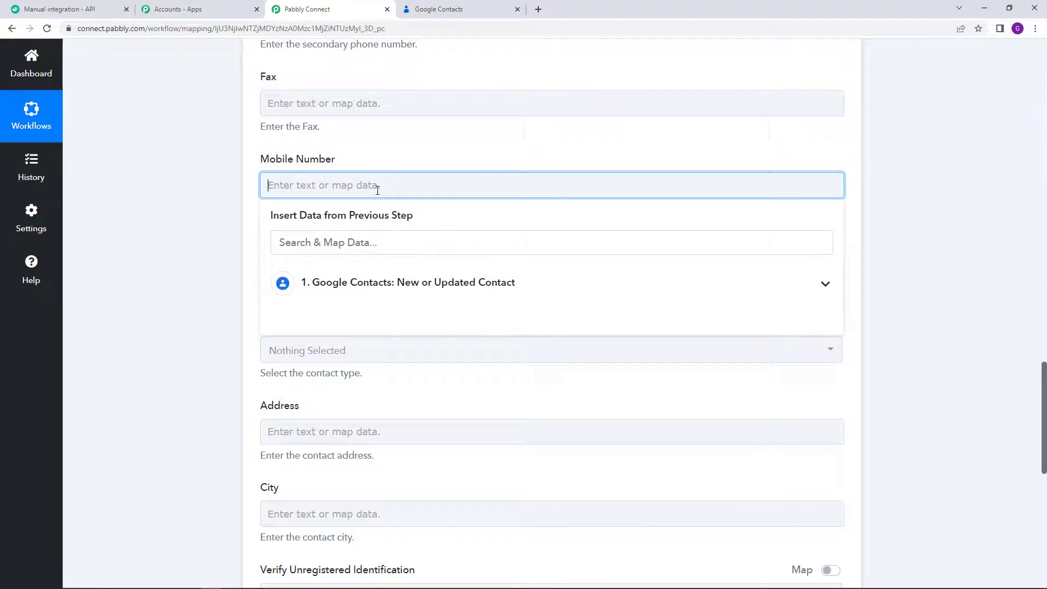
left_click(434, 283)
scroll(442, 286, "down", 5)
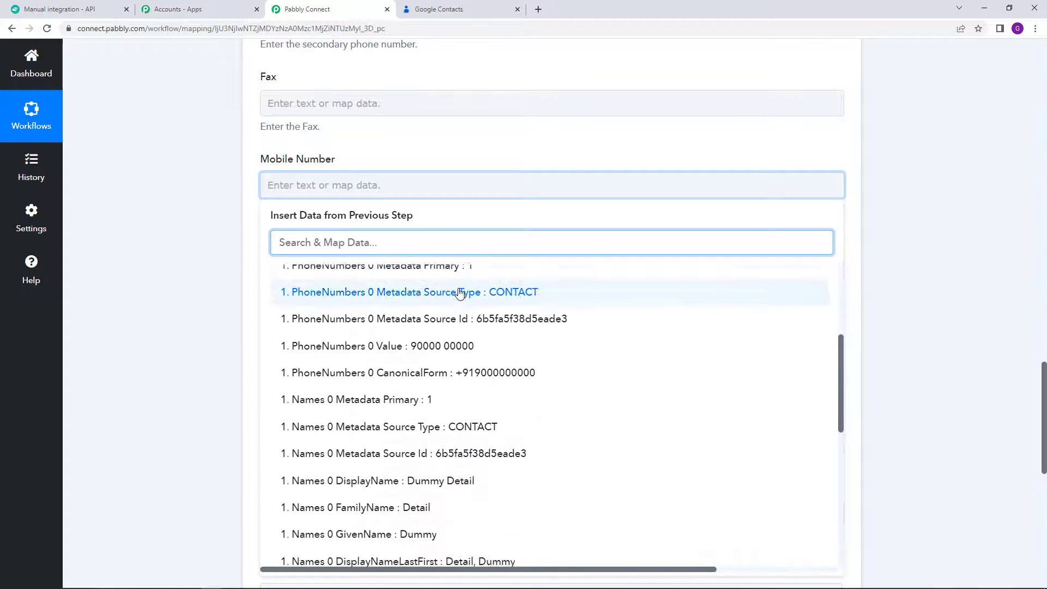
left_click(387, 345)
left_click(155, 287)
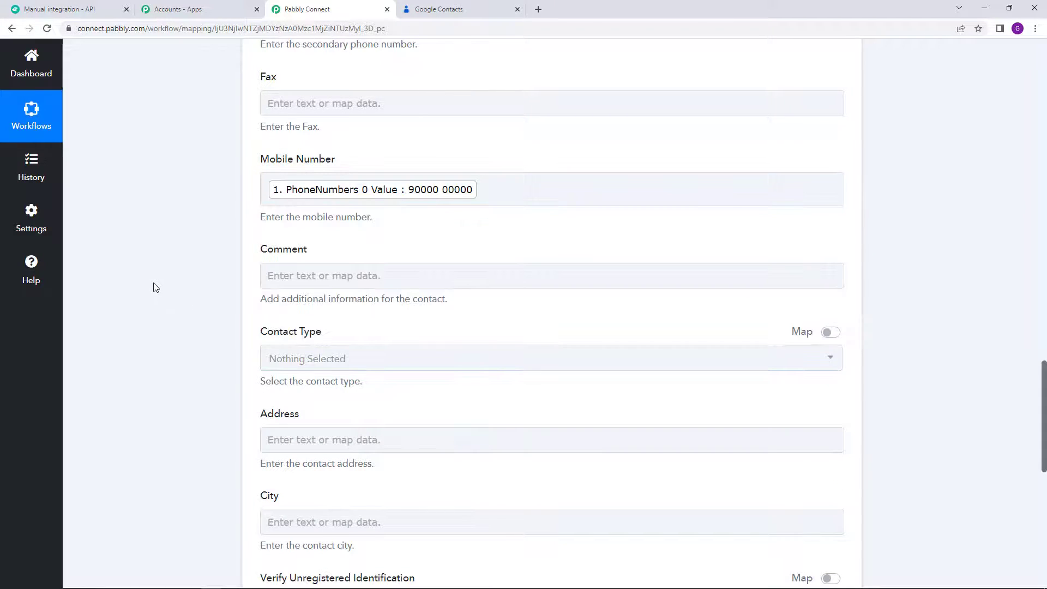
Step: Review the mapped Name, Email and Mobile fields, then bring up Alegra's API integration page
scroll(155, 288, "up", 11)
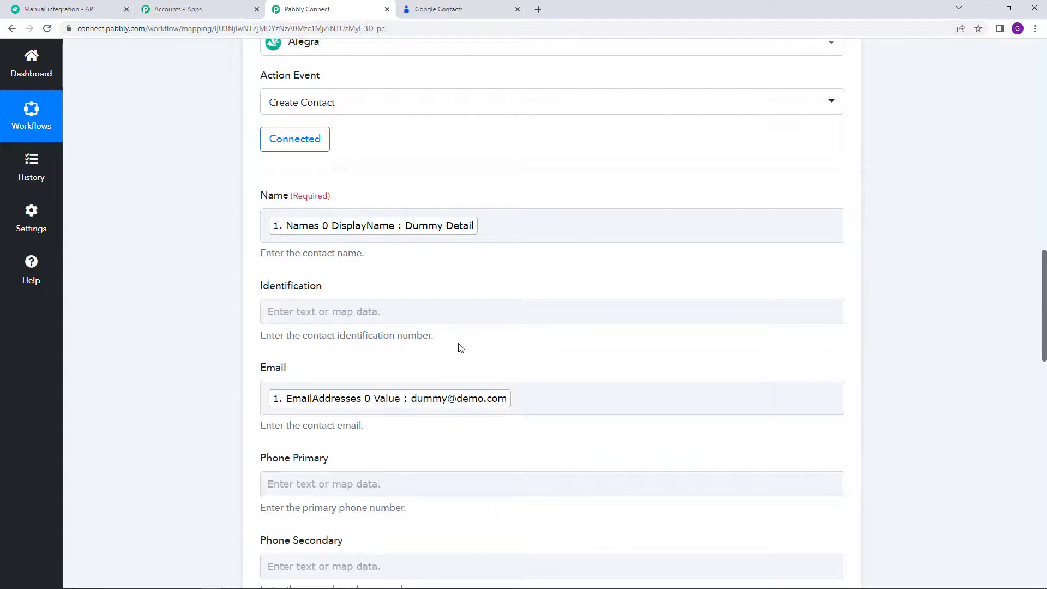
scroll(417, 346, "down", 3)
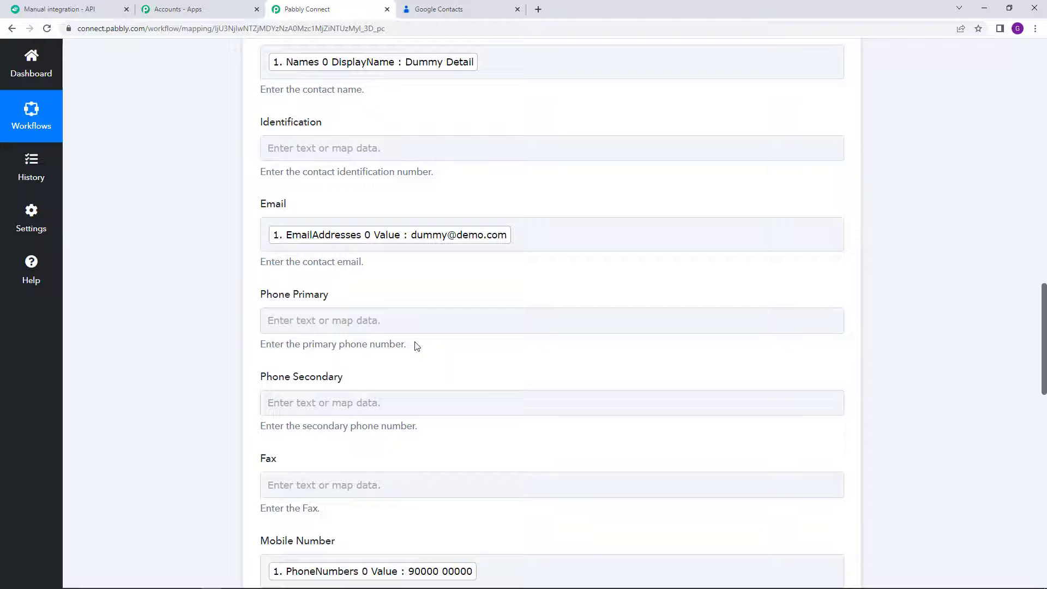
scroll(375, 341, "down", 15)
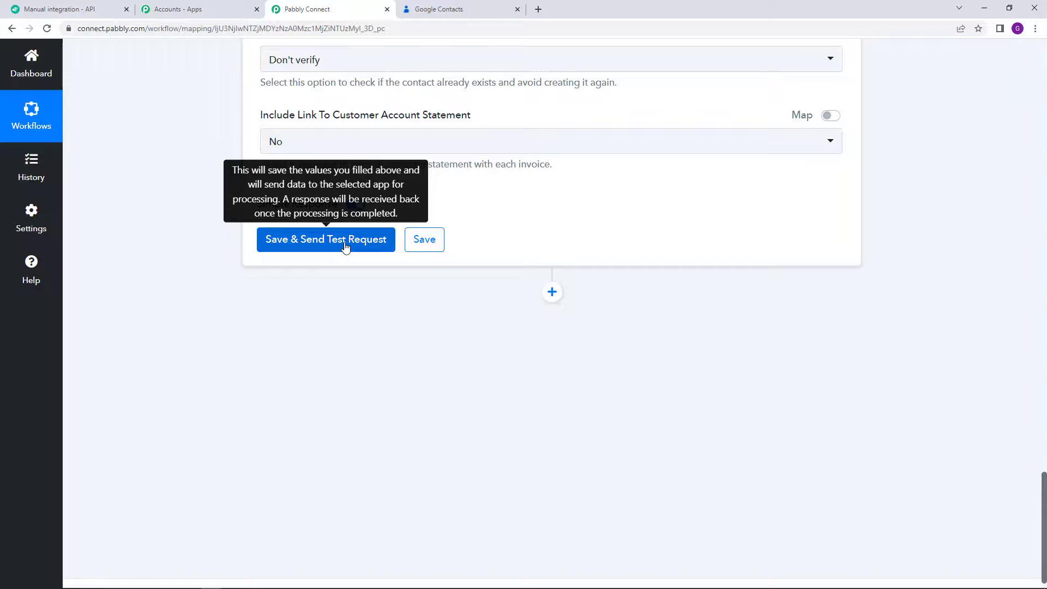
scroll(345, 246, "up", 3)
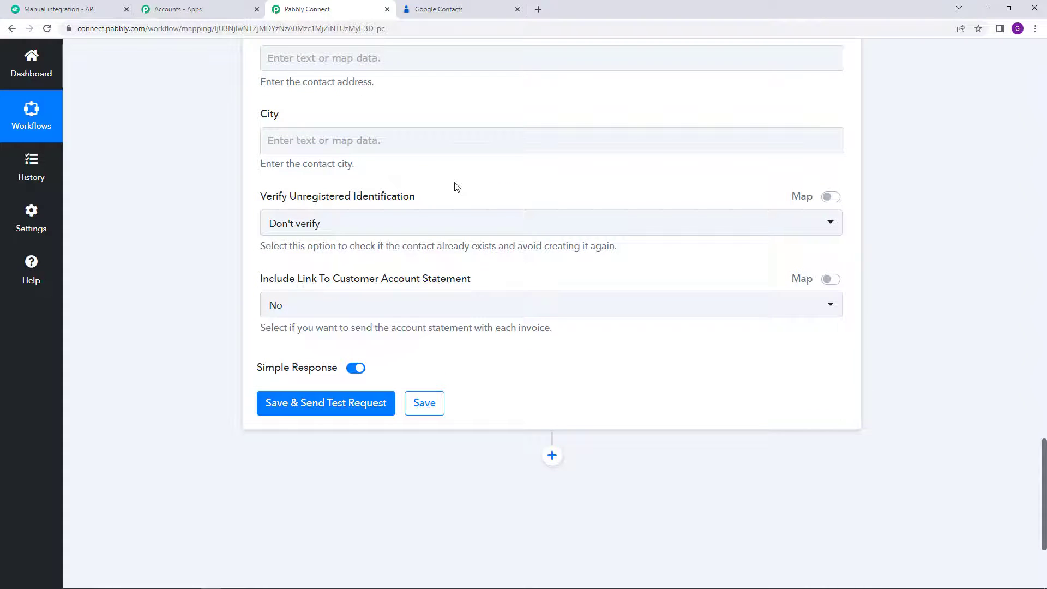
scroll(457, 187, "up", 15)
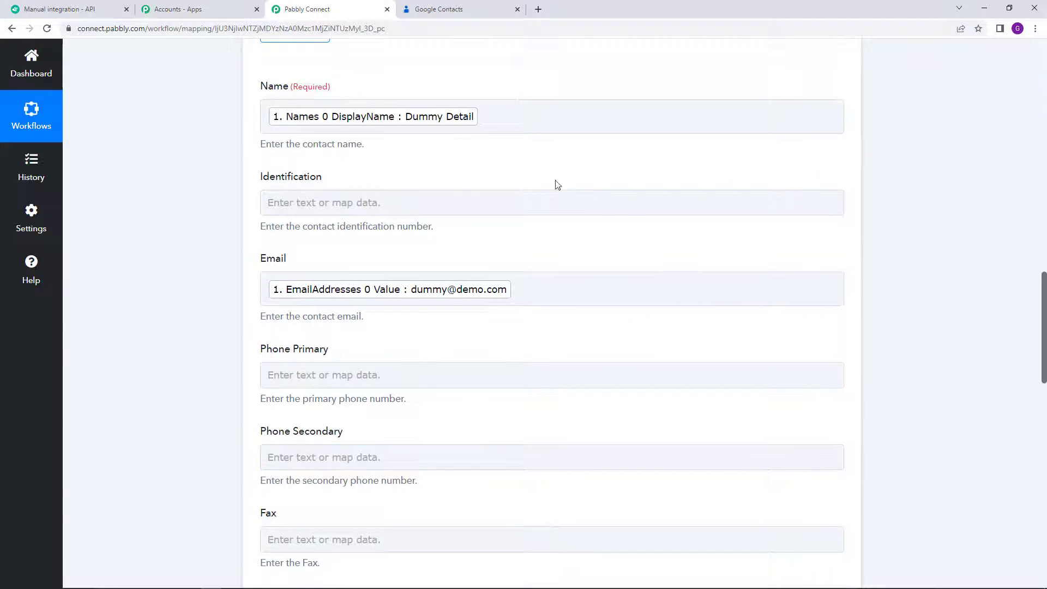
left_click(44, 8)
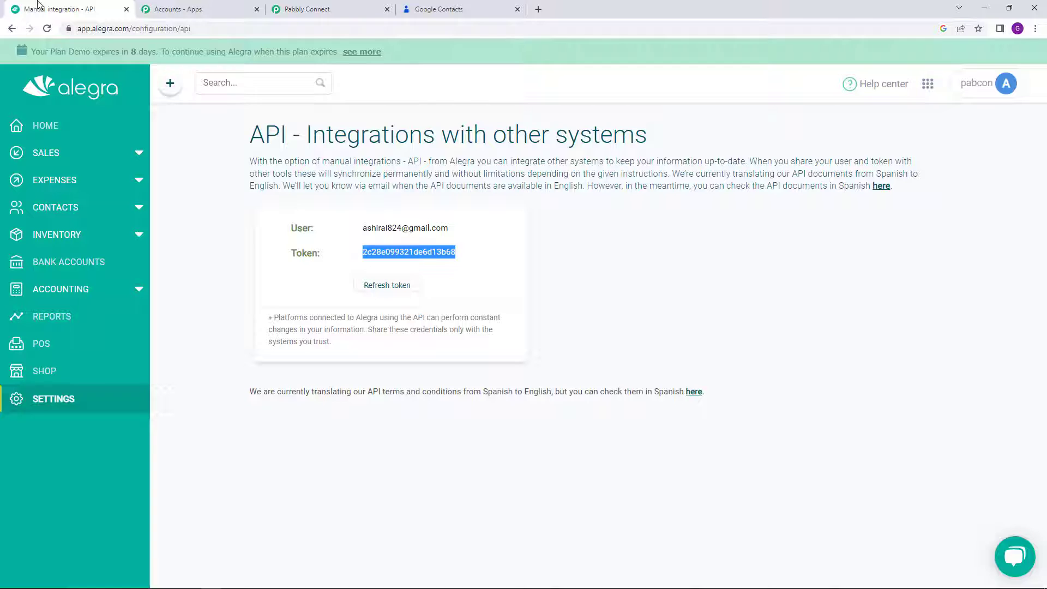
Step: Check Alegra's All contacts list is still empty, then return to the Pabbly Connect mapping
left_click(74, 208)
left_click(66, 232)
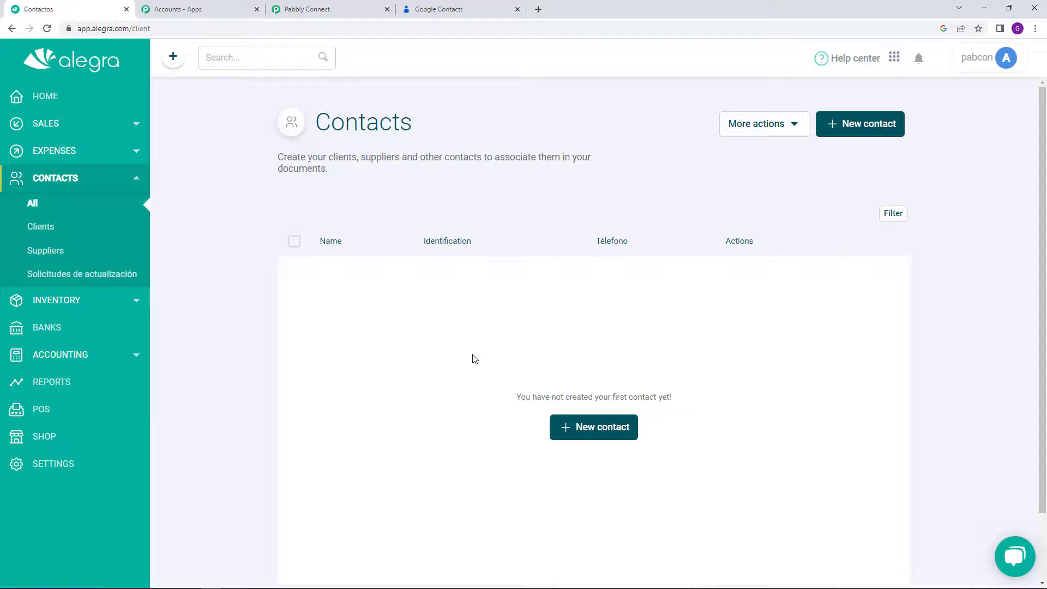
left_click(333, 16)
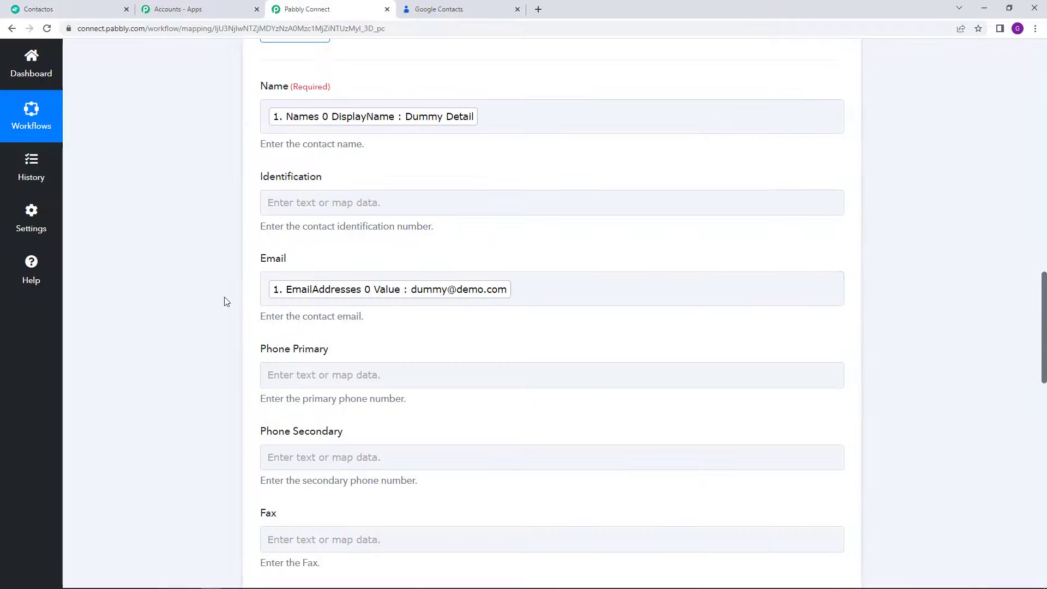
Step: Save and send a test request creating Dummy Detail (Id 1), then bring up Alegra's Contacts page
scroll(226, 301, "down", 14)
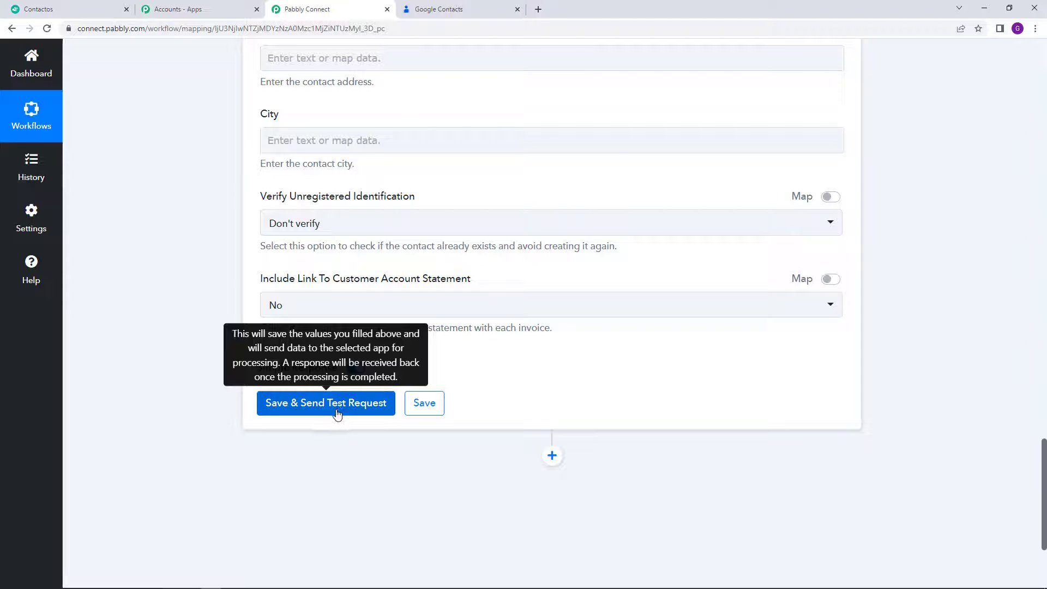
left_click(338, 413)
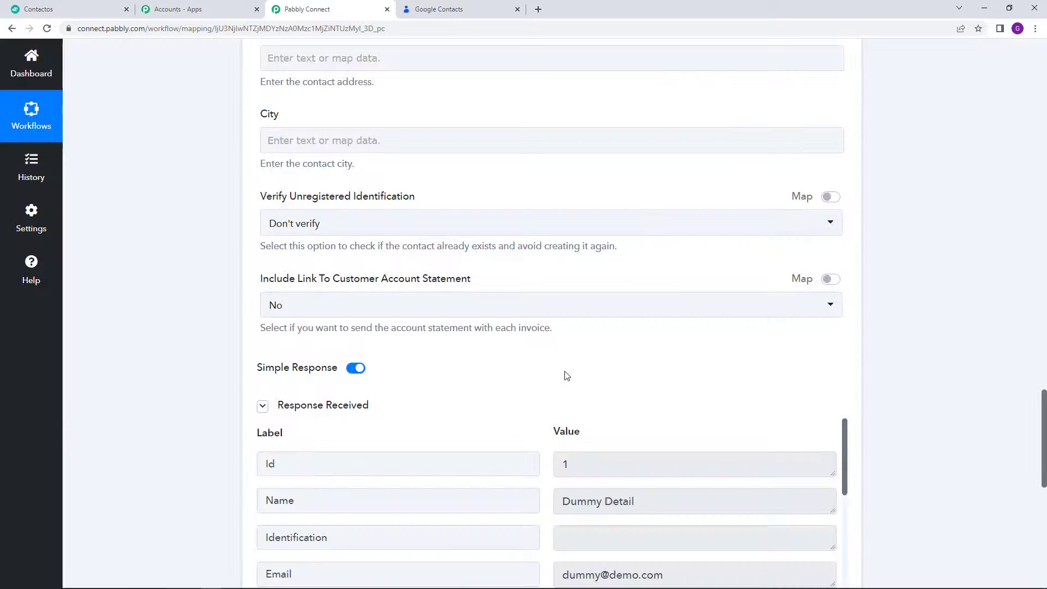
scroll(564, 371, "down", 3)
scroll(565, 371, "down", 4)
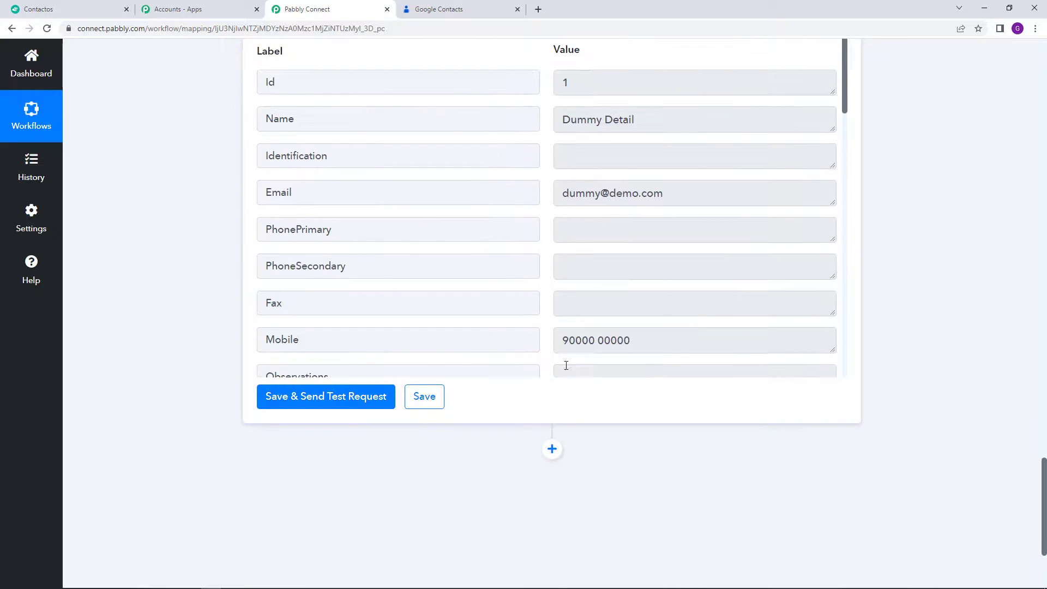
left_click(48, 8)
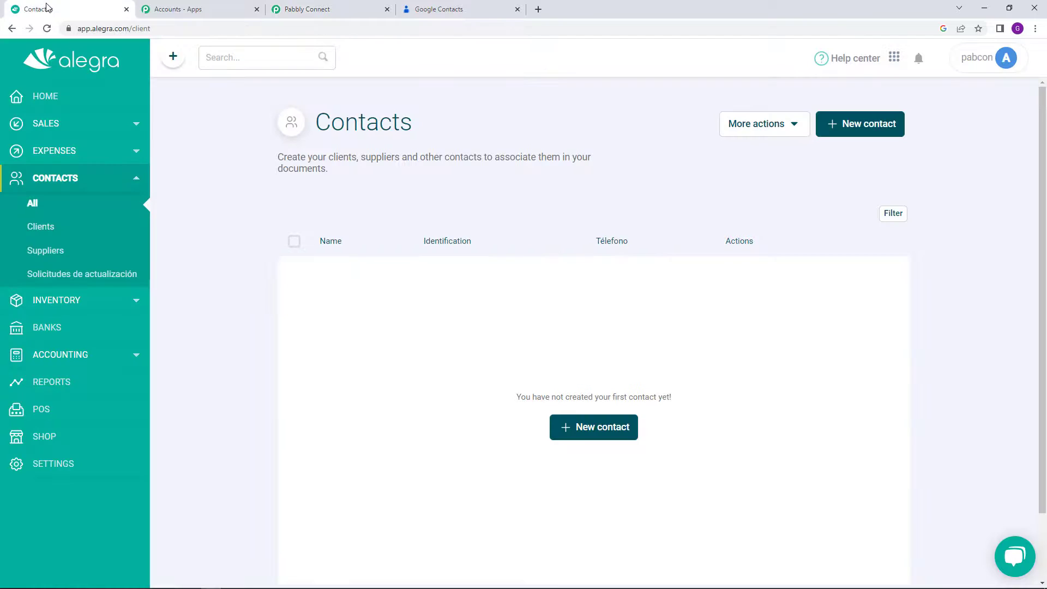
Step: Reload Alegra's contacts and open Dummy Detail to confirm its mapped email and mobile number
left_click(47, 29)
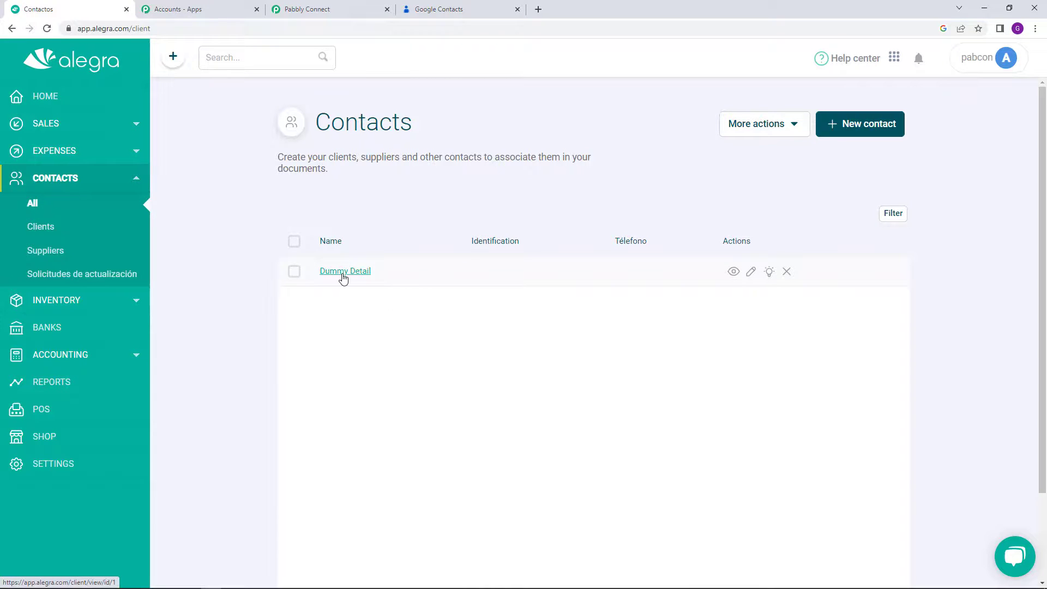
left_click(343, 271)
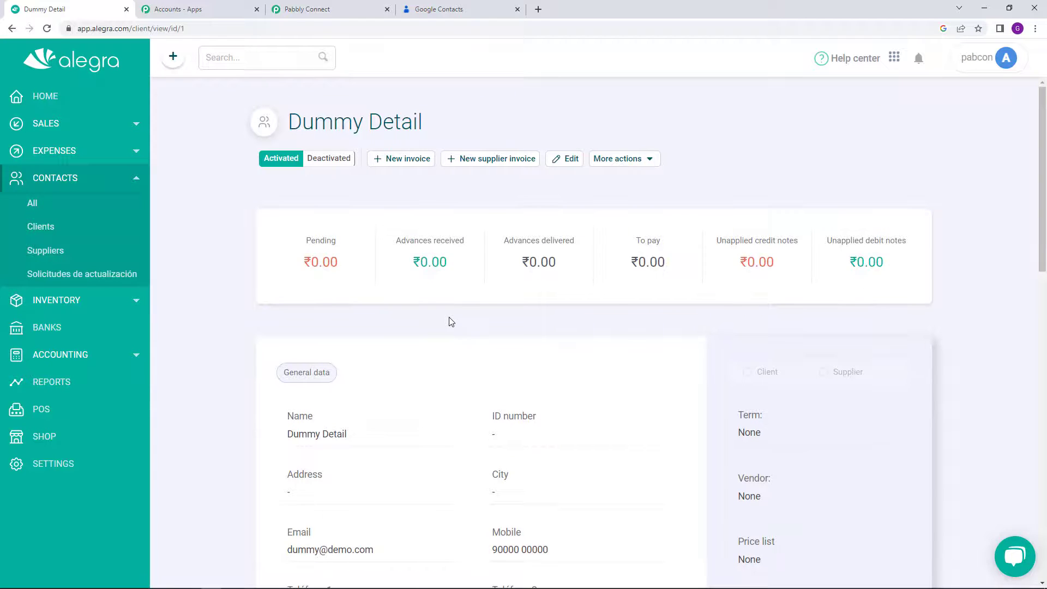
scroll(447, 320, "down", 4)
scroll(368, 240, "down", 1)
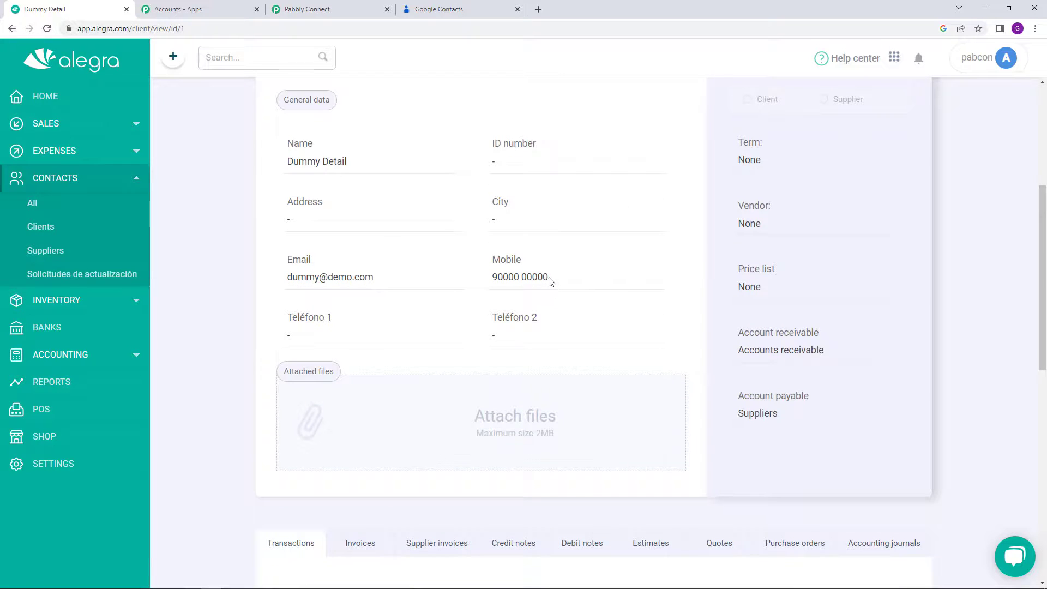
left_click_drag(551, 284, 460, 287)
left_click(461, 286)
scroll(459, 284, "down", 2)
scroll(425, 205, "up", 7)
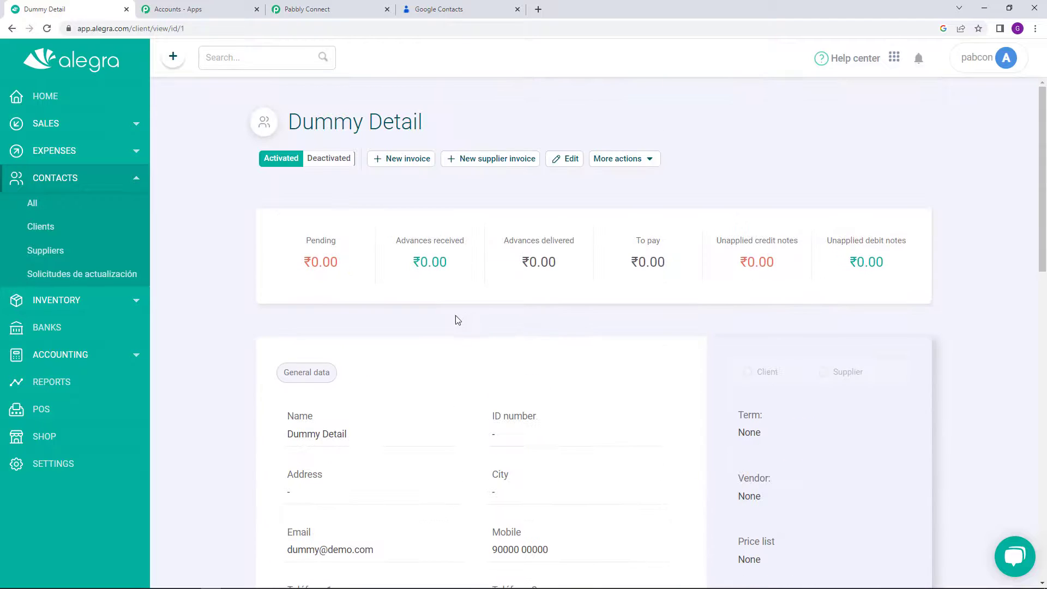
left_click(355, 8)
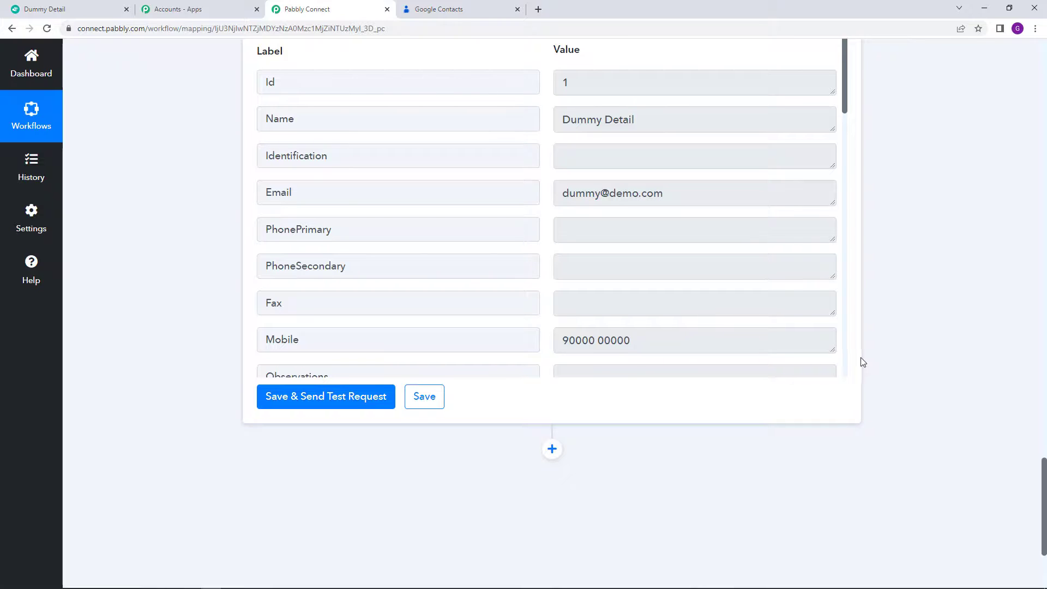
Step: Save the Alegra Create Contact step, confirm Data Saved Successfully, and scroll to the workflow top
left_click(427, 398)
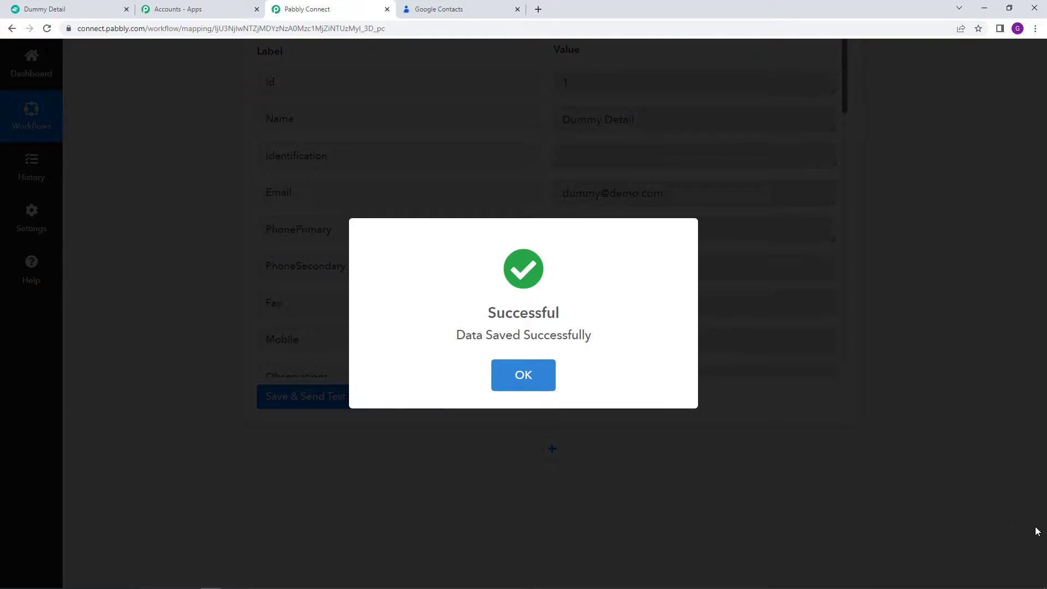
left_click(1036, 531)
left_click_drag(1043, 535, 1045, 114)
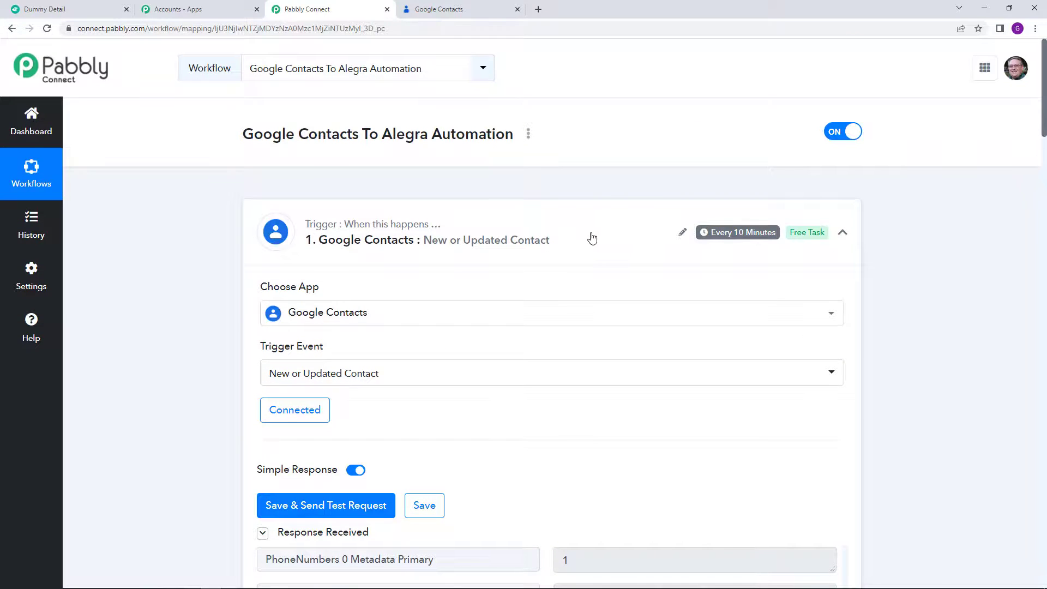
scroll(592, 238, "down", 1)
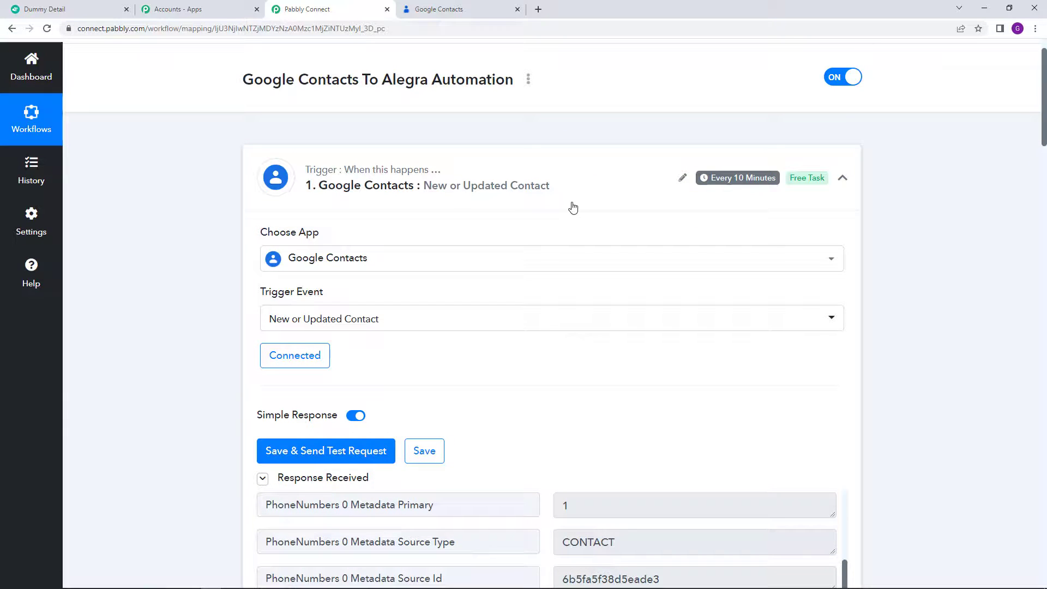
scroll(572, 208, "up", 1)
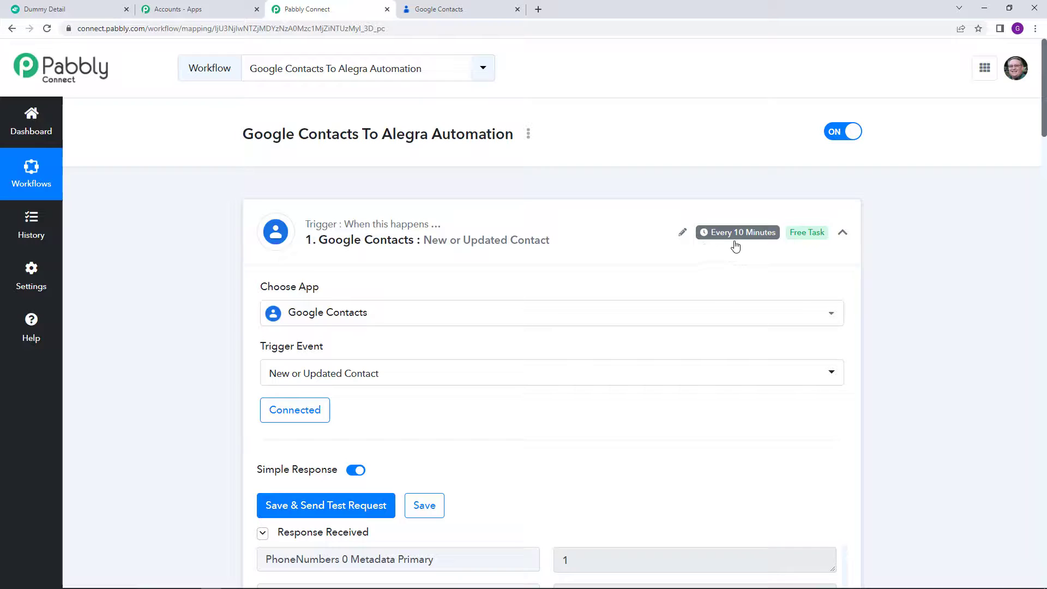
mouse_move(744, 238)
scroll(526, 258, "down", 4)
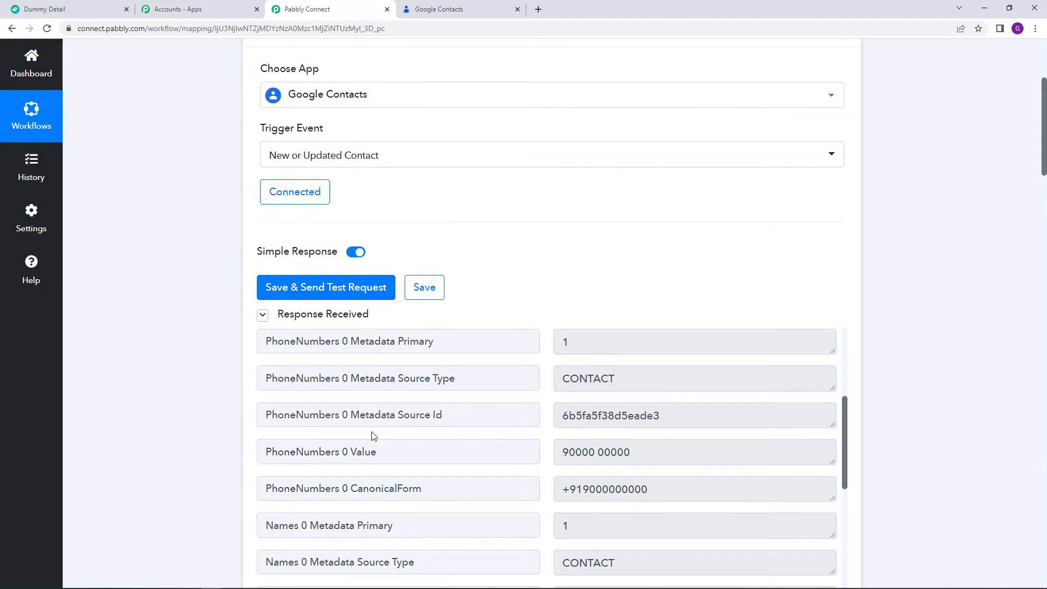
scroll(350, 434, "down", 5)
scroll(210, 439, "down", 10)
scroll(186, 435, "down", 5)
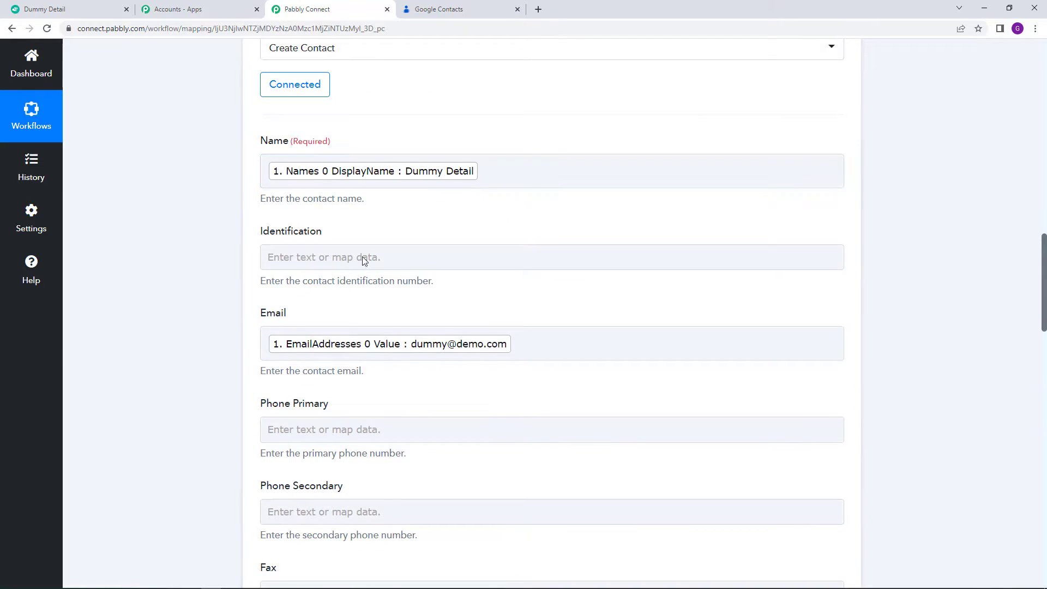
scroll(362, 316, "down", 15)
scroll(299, 449, "down", 10)
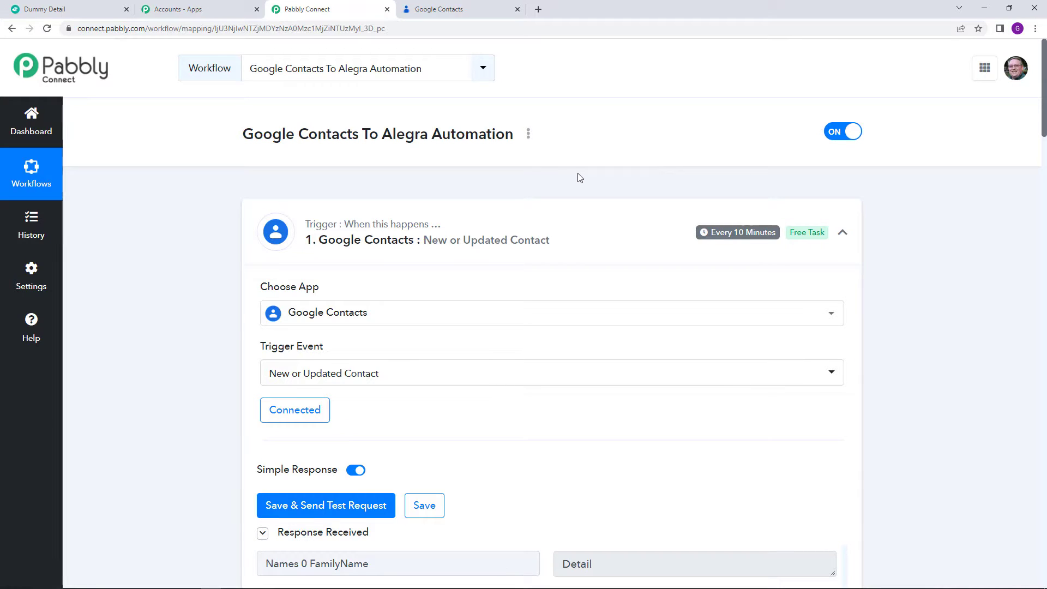
Step: Generate the workflow's share link, close it, and reopen the workflow options menu
left_click(527, 134)
left_click(487, 201)
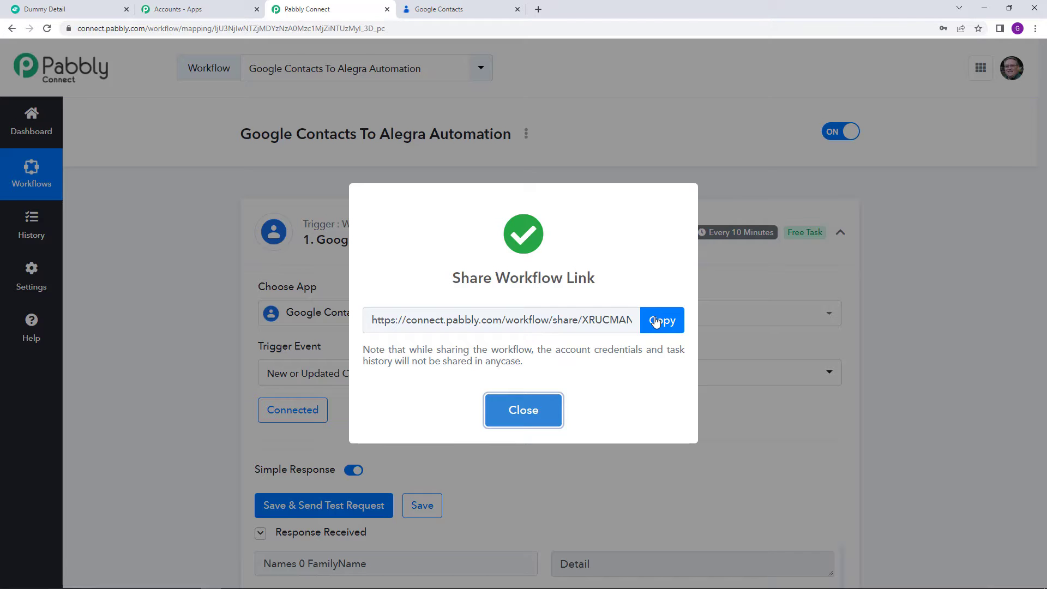
left_click(544, 420)
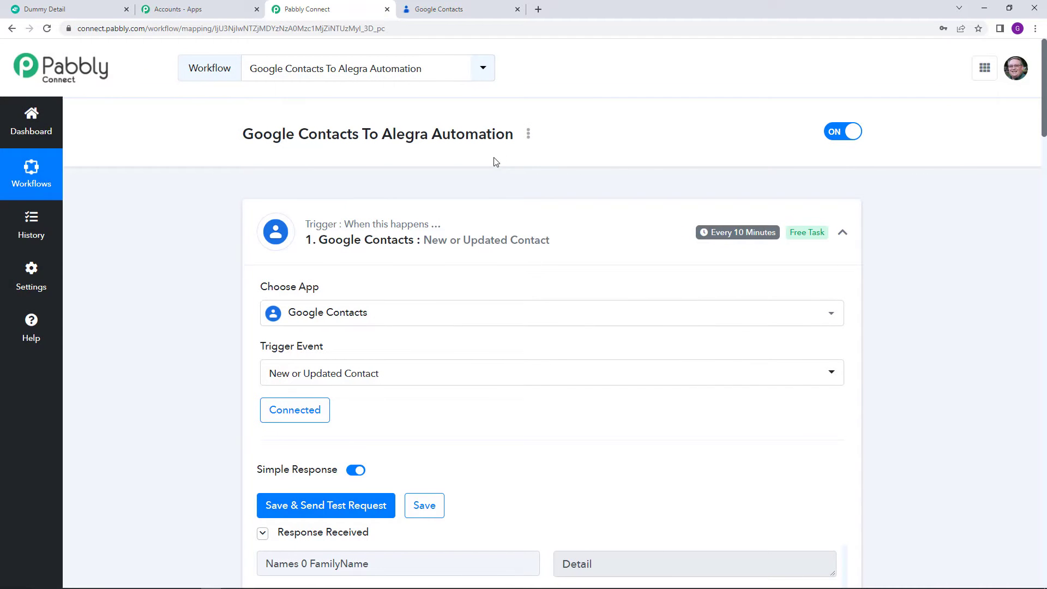
left_click(527, 133)
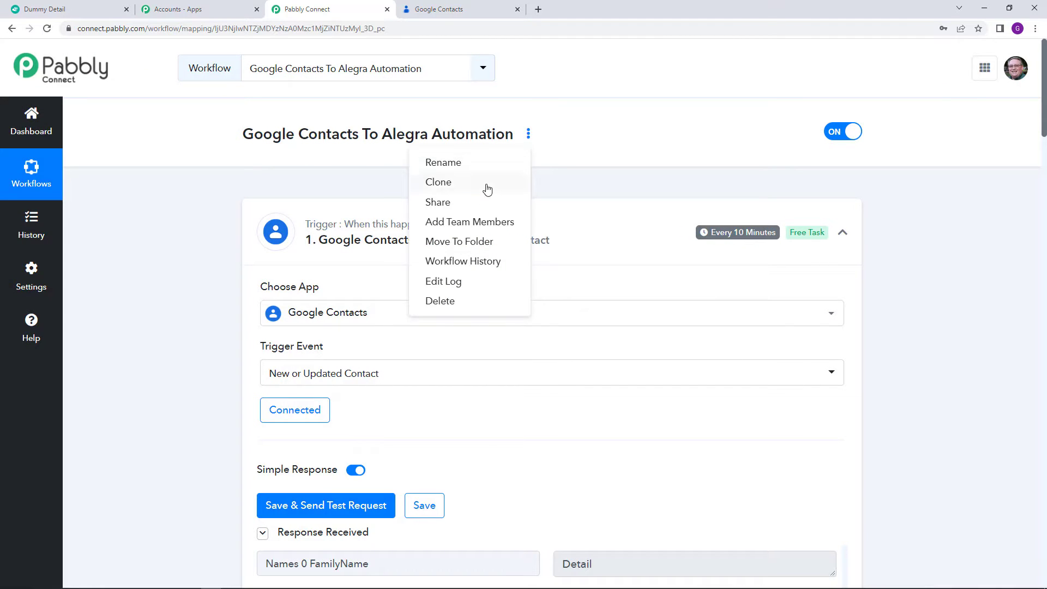